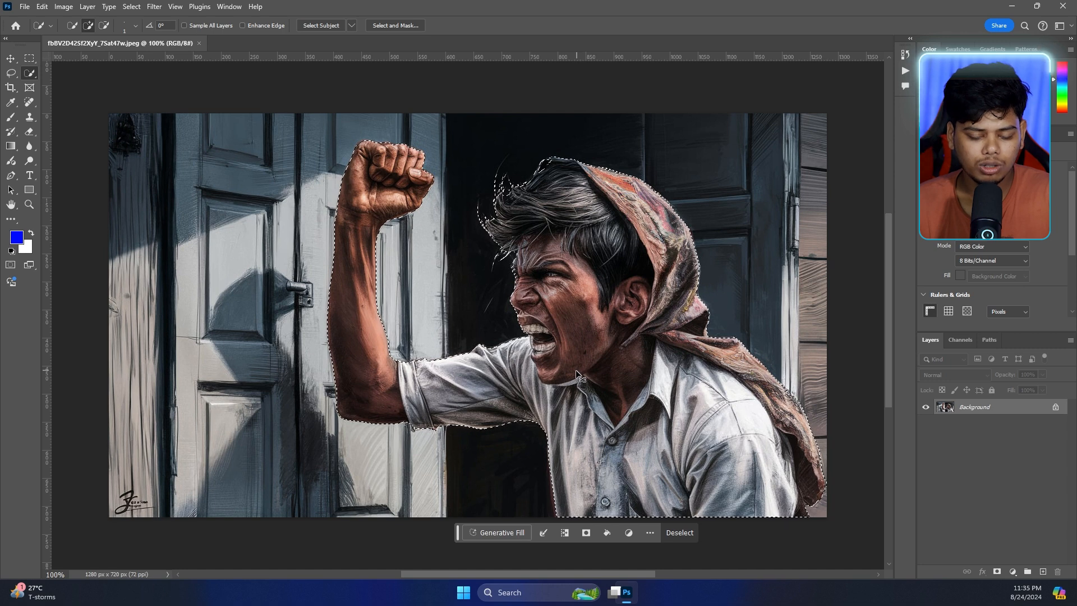
Copy the selected man onto his own layer and remove him from the scene with a loose lasso selection and prompt-free Generative Fill.
key(ctrl+d)
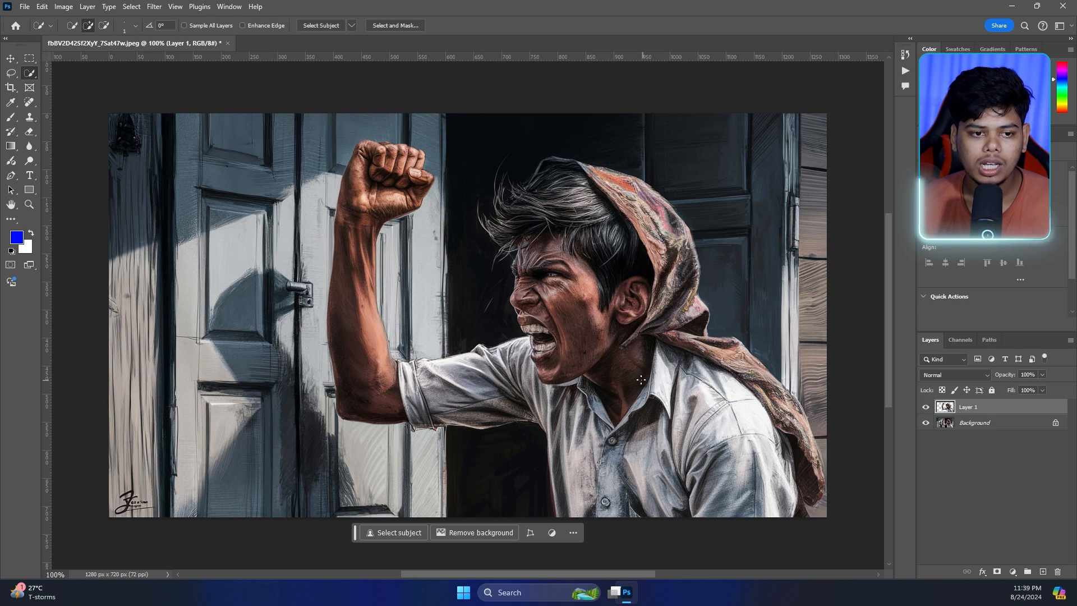
click(12, 75)
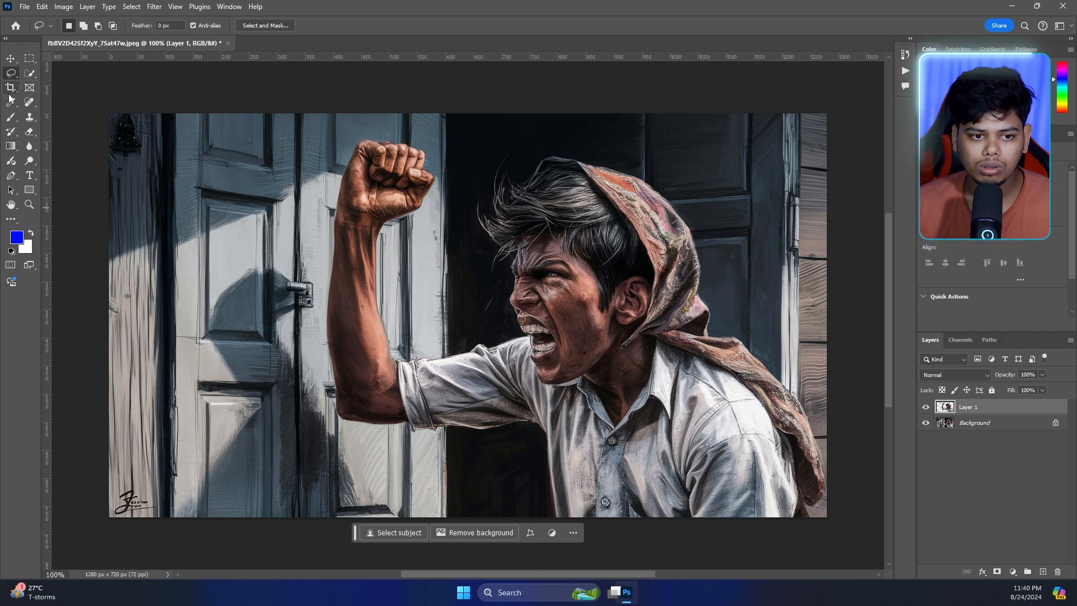
drag(516, 438, 434, 438)
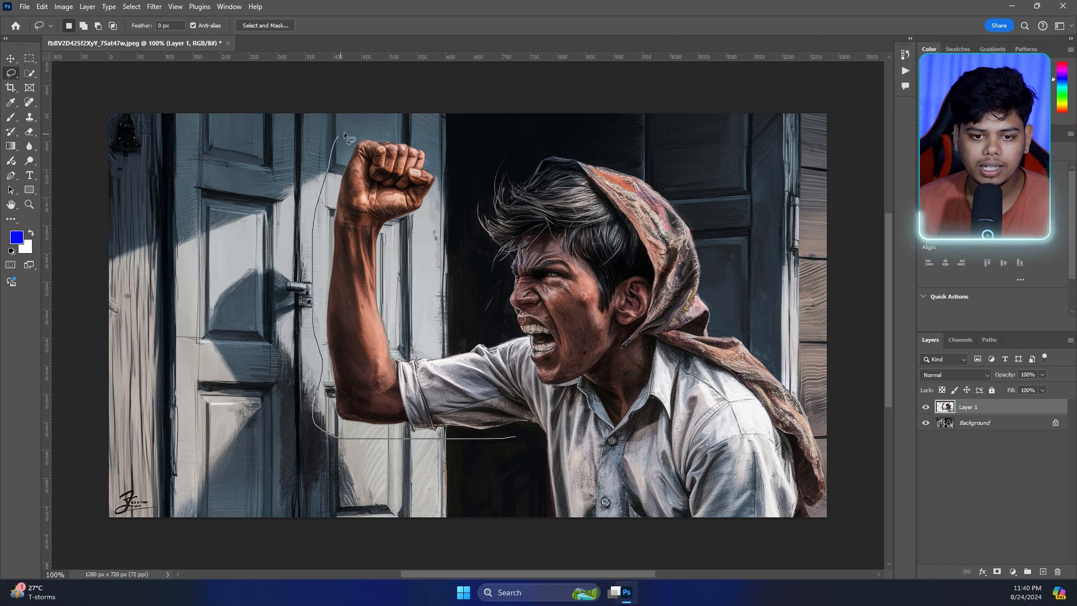
mouse_move(344, 132)
mouse_down()
mouse_move(412, 124)
mouse_move(447, 171)
mouse_move(396, 269)
mouse_move(440, 346)
mouse_move(488, 301)
mouse_move(567, 145)
mouse_move(715, 222)
mouse_move(830, 430)
mouse_move(779, 524)
mouse_move(544, 535)
mouse_move(516, 437)
mouse_up()
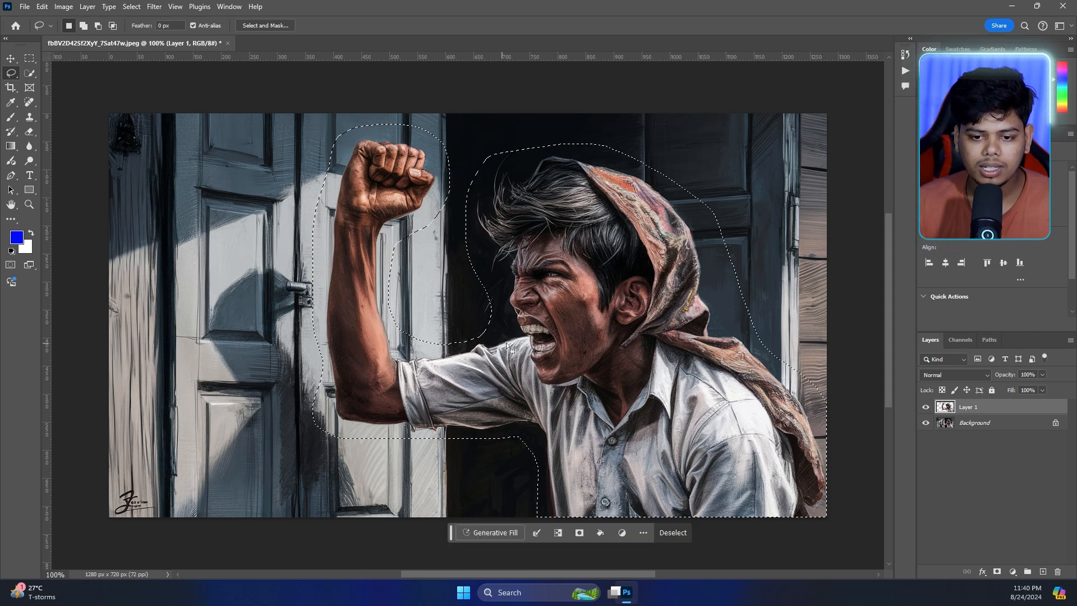
click(505, 538)
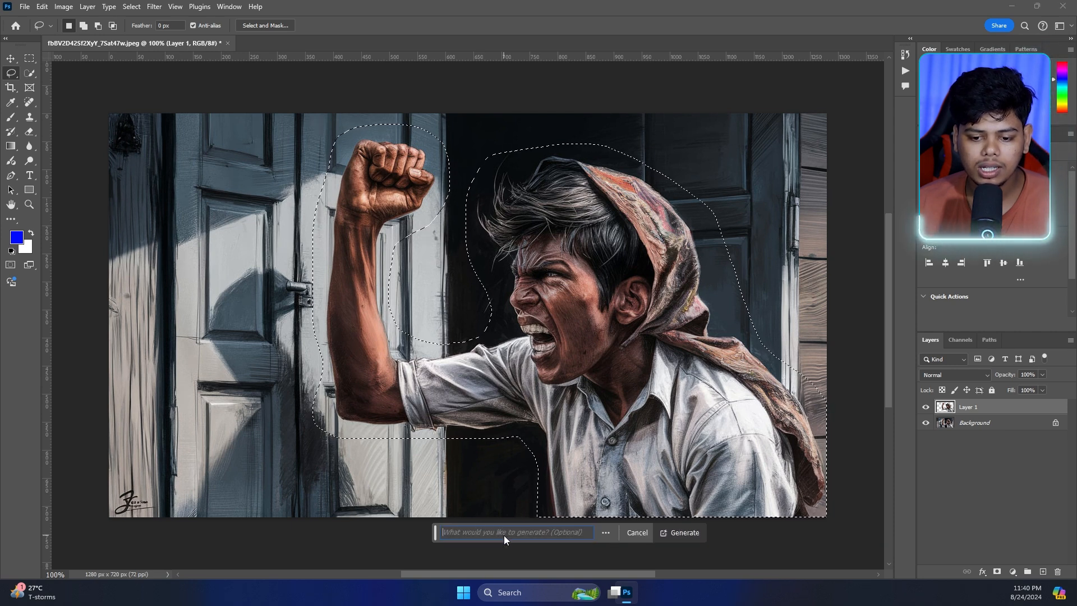
click(693, 534)
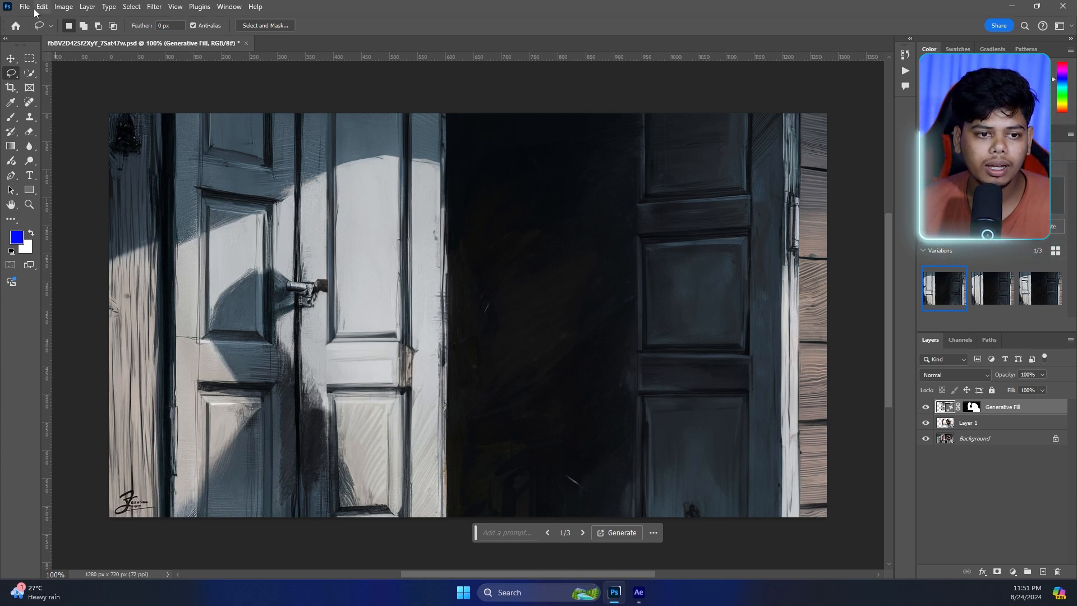
Export the generated doorway background without the man as an image using Export As.
click(25, 8)
mouse_move(84, 203)
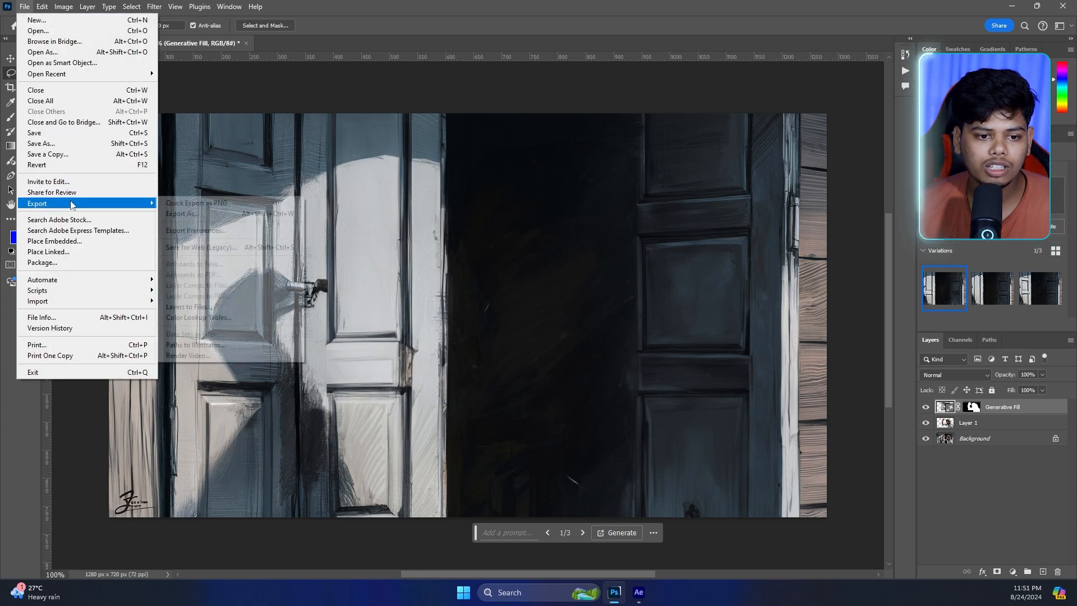
click(256, 214)
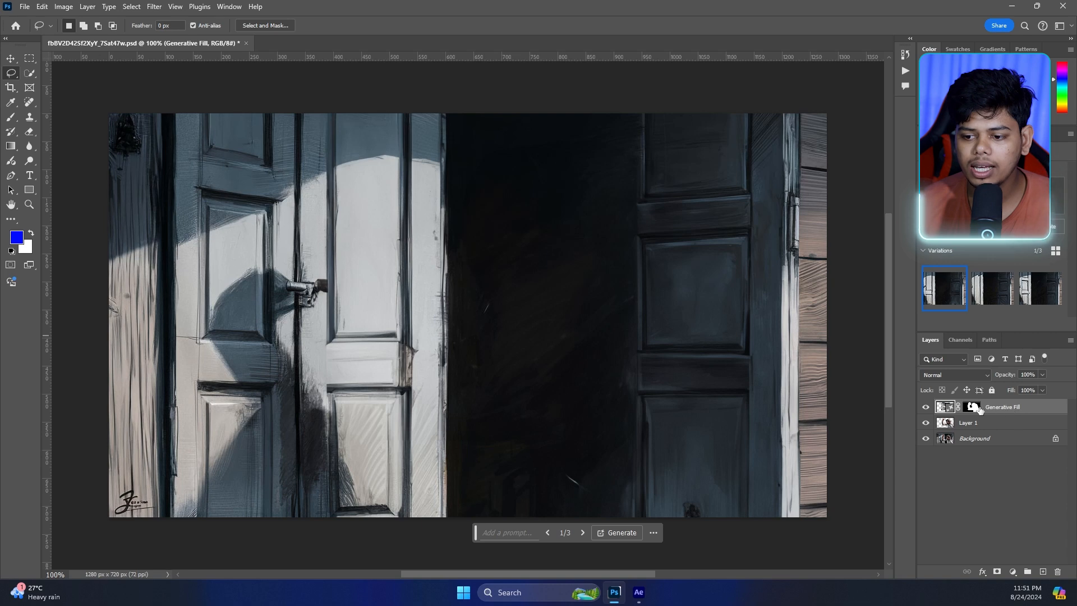
Hide the Generative Fill and Background layers and export the man's cutout on transparency.
click(926, 407)
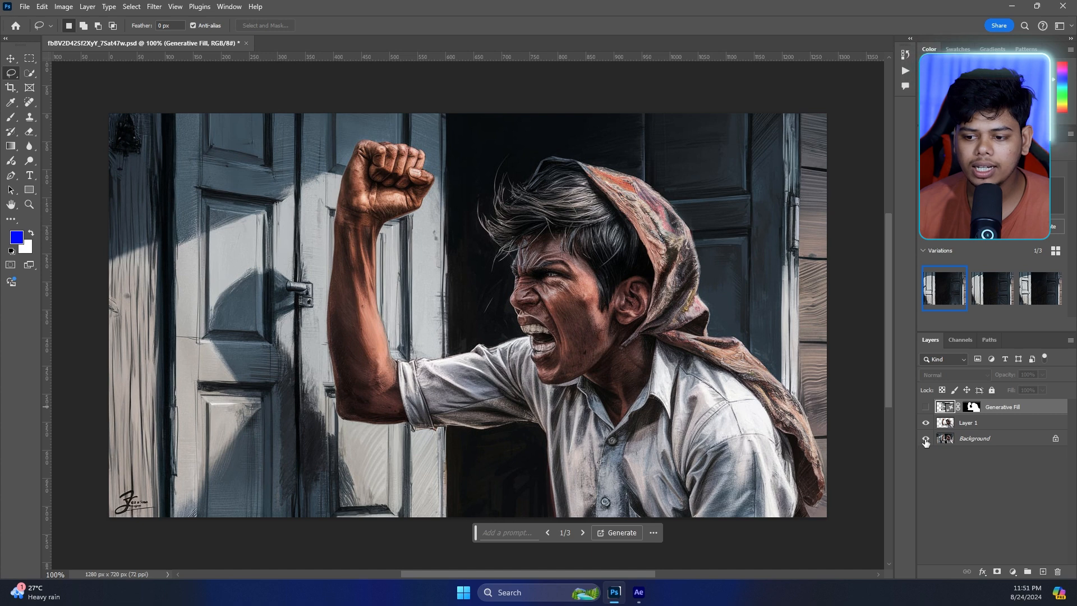
click(925, 439)
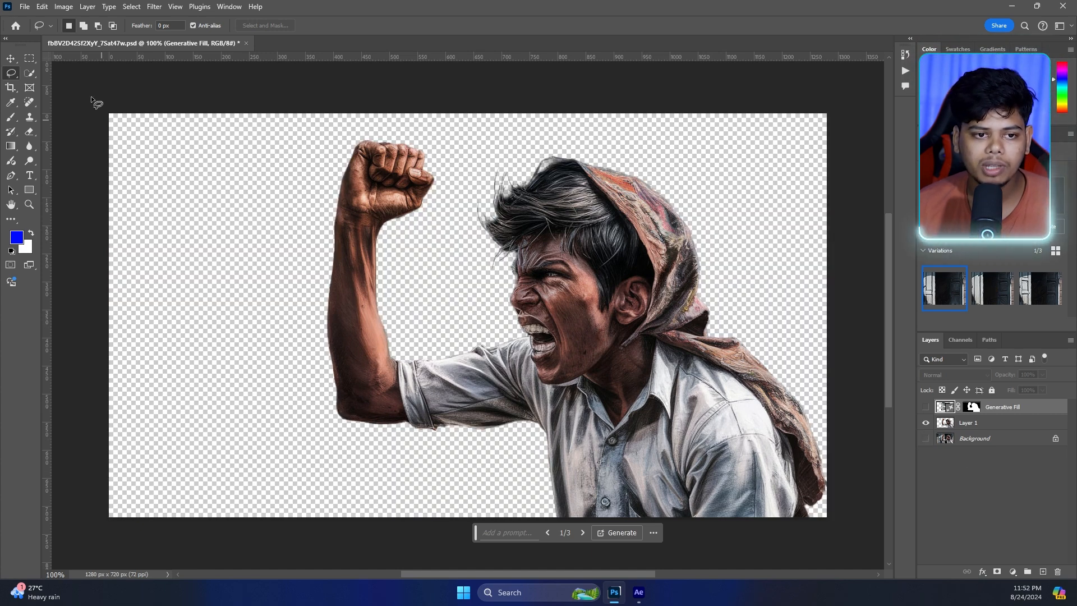
click(25, 7)
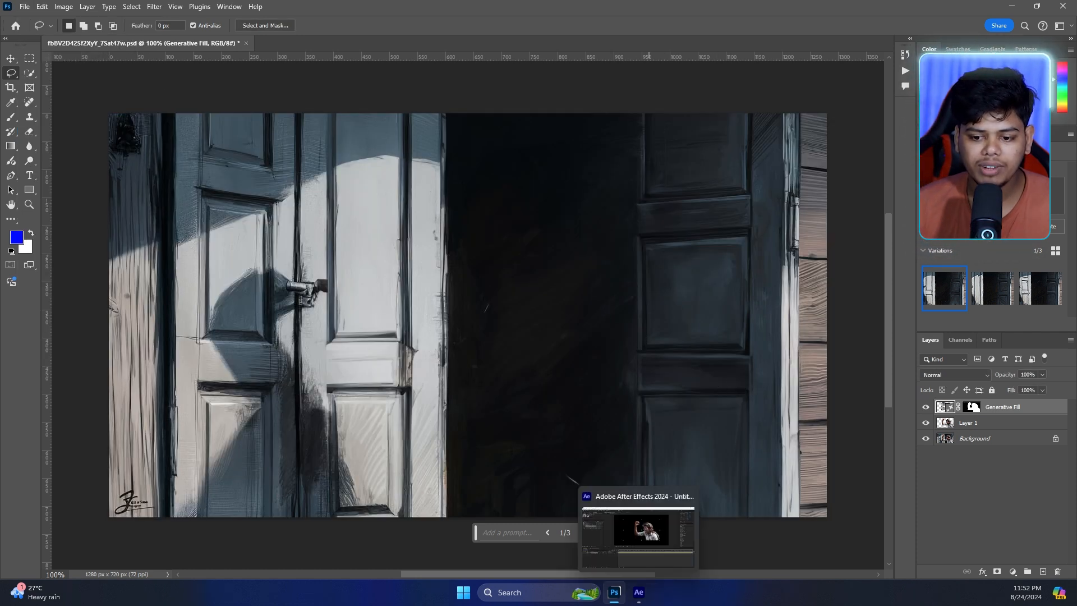
Switch to After Effects and create a 1920x1080 composition at 25 fps with a duration of 0:00:25:00.
click(640, 593)
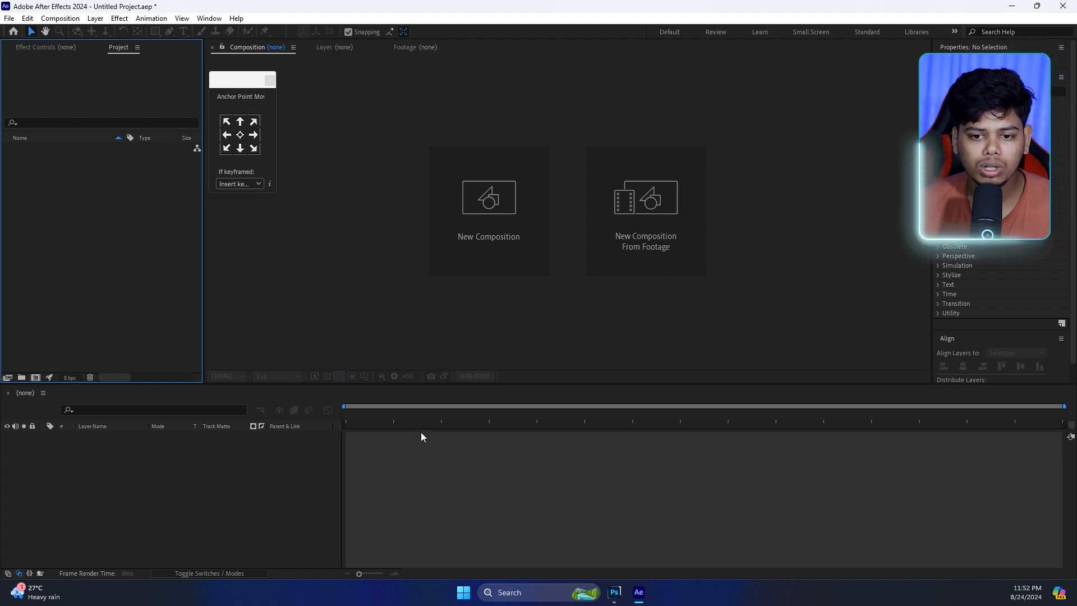
click(472, 228)
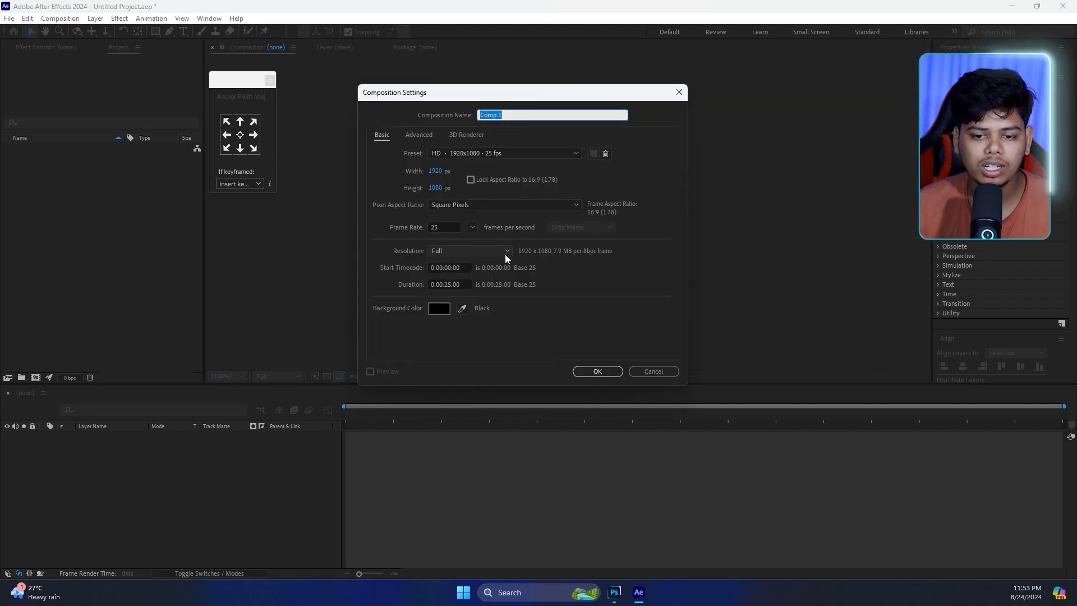
click(598, 372)
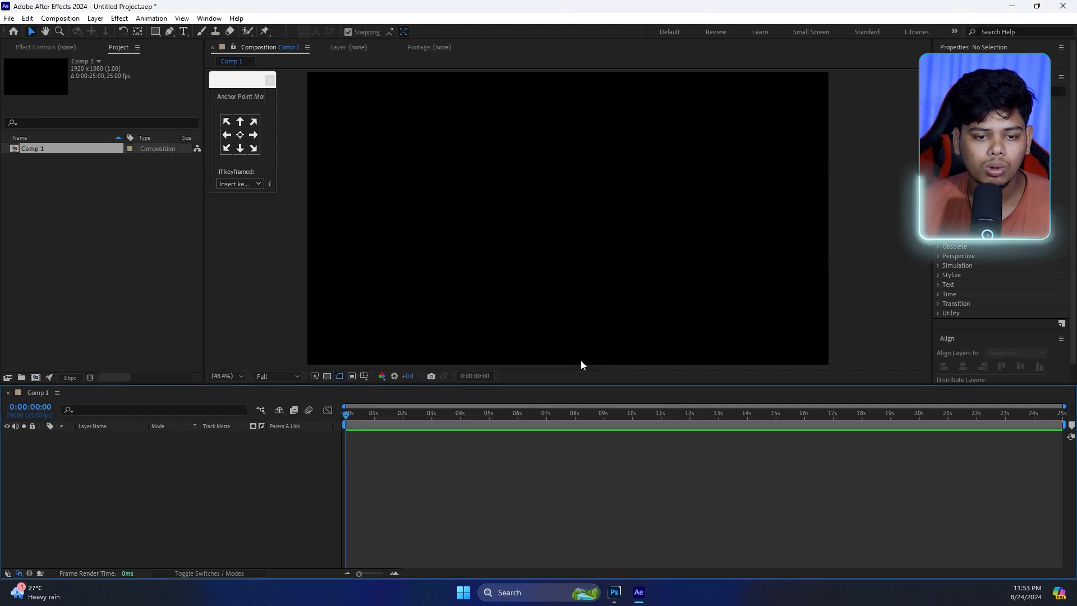
Import fbBV2D42Sf2XyY_7Sat47w.png and fbBV2D42Sf2XyY_7Sat47w 2.png from Downloads and add both to the Comp 1 timeline.
click(72, 206)
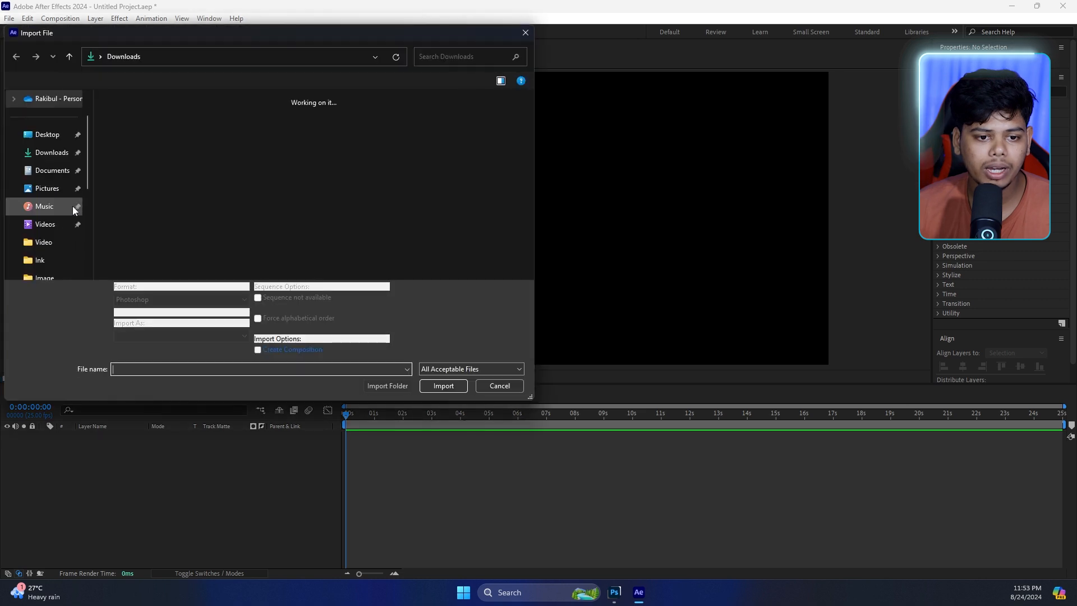
click(63, 153)
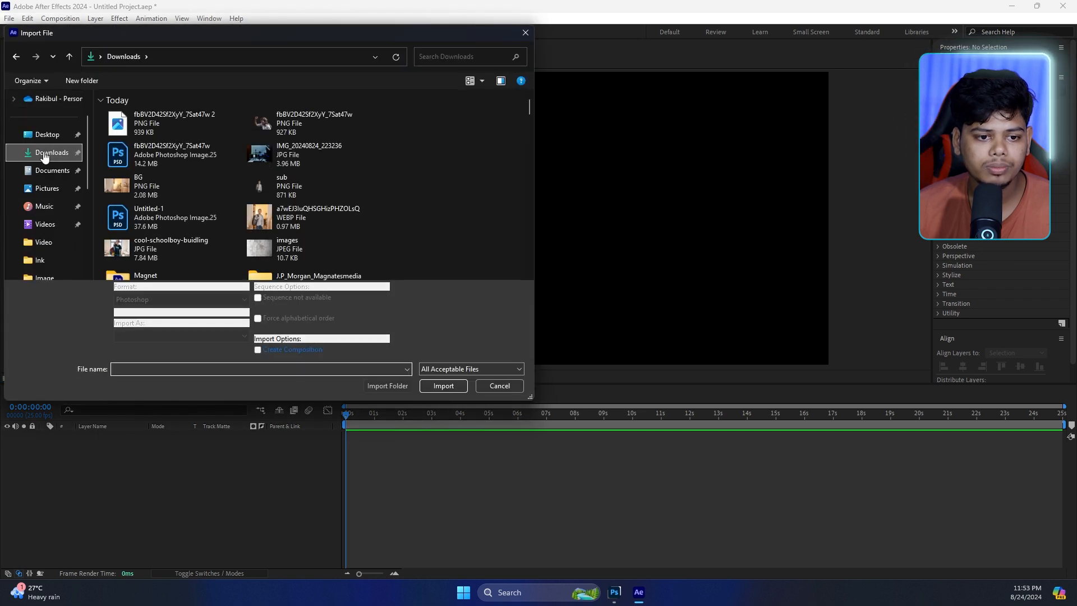
click(265, 120)
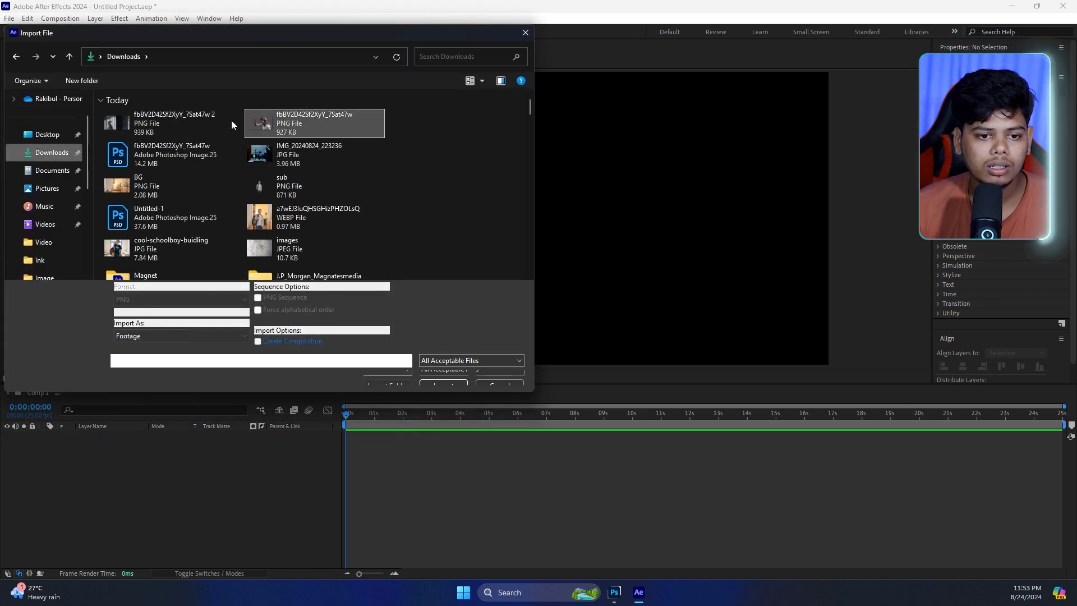
ctrl+click(155, 121)
click(443, 378)
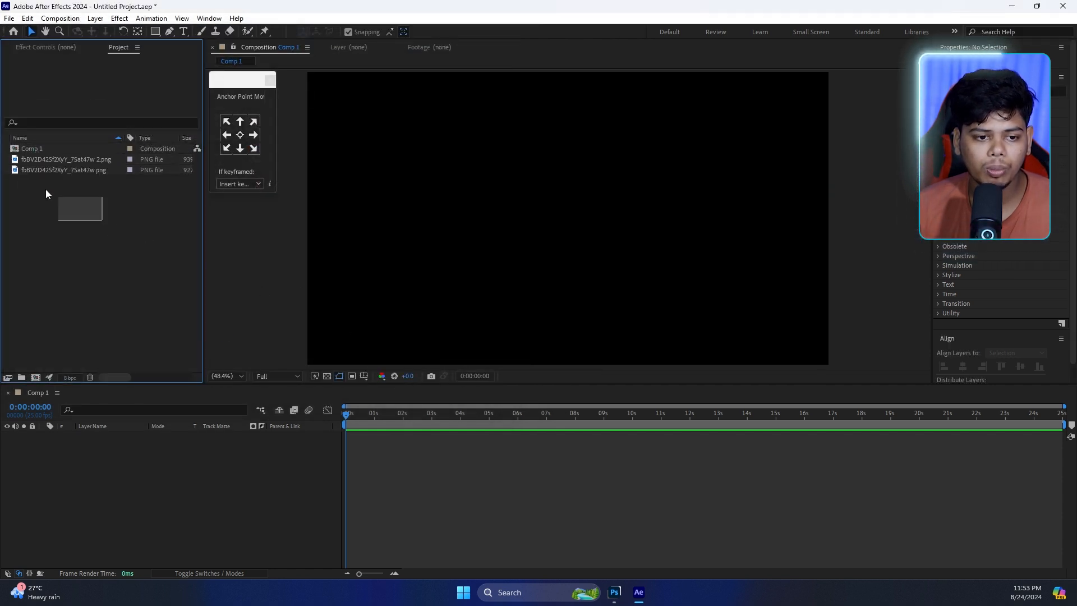
drag(46, 190, 50, 459)
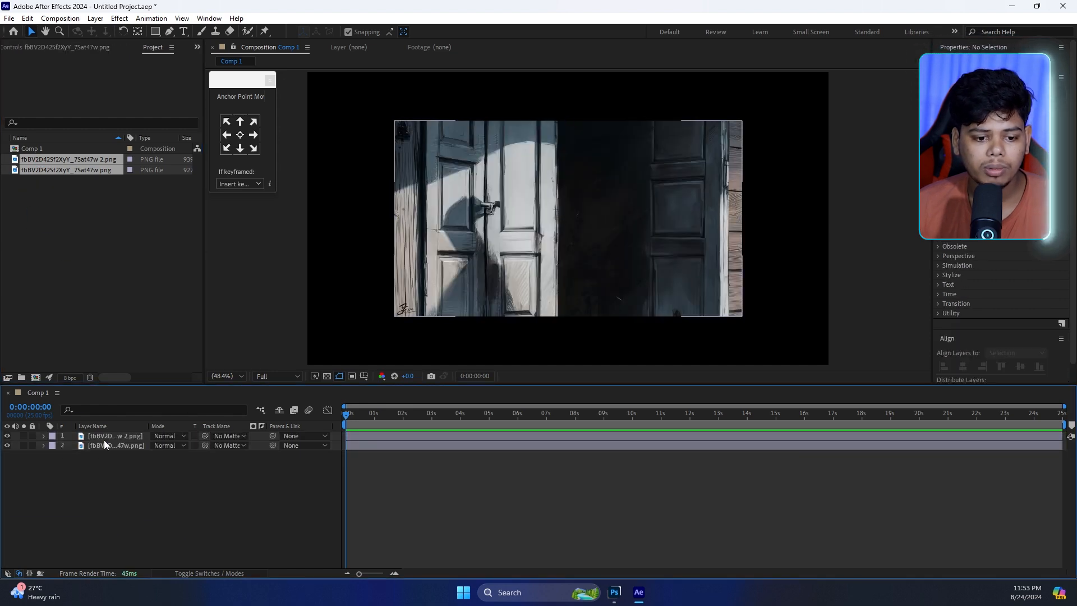
Rename the doorway image layer as BG and move it below the man's cutout layer.
click(104, 436)
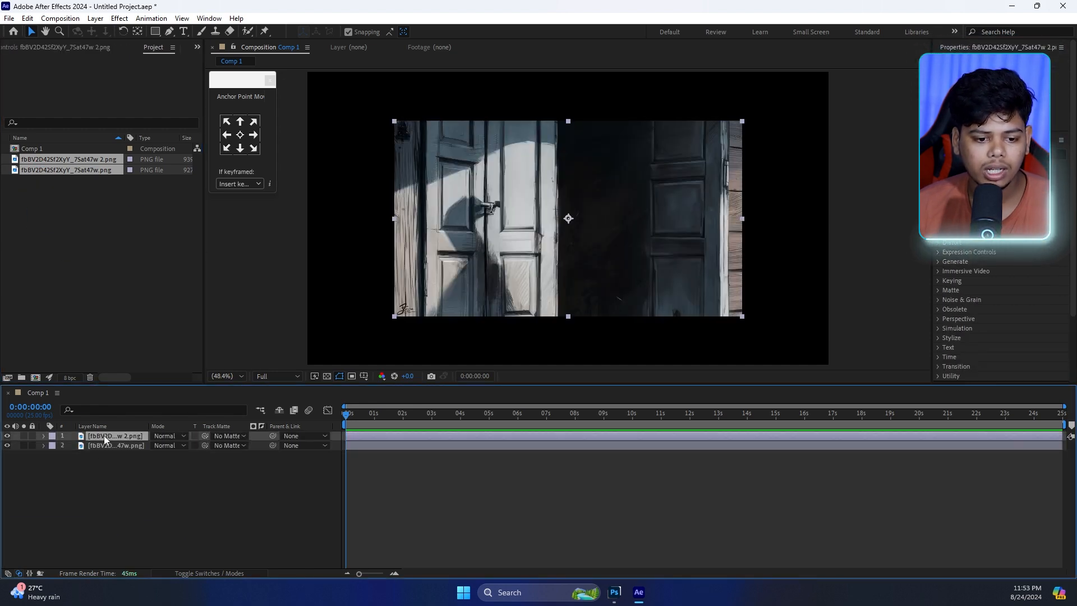
key(Return)
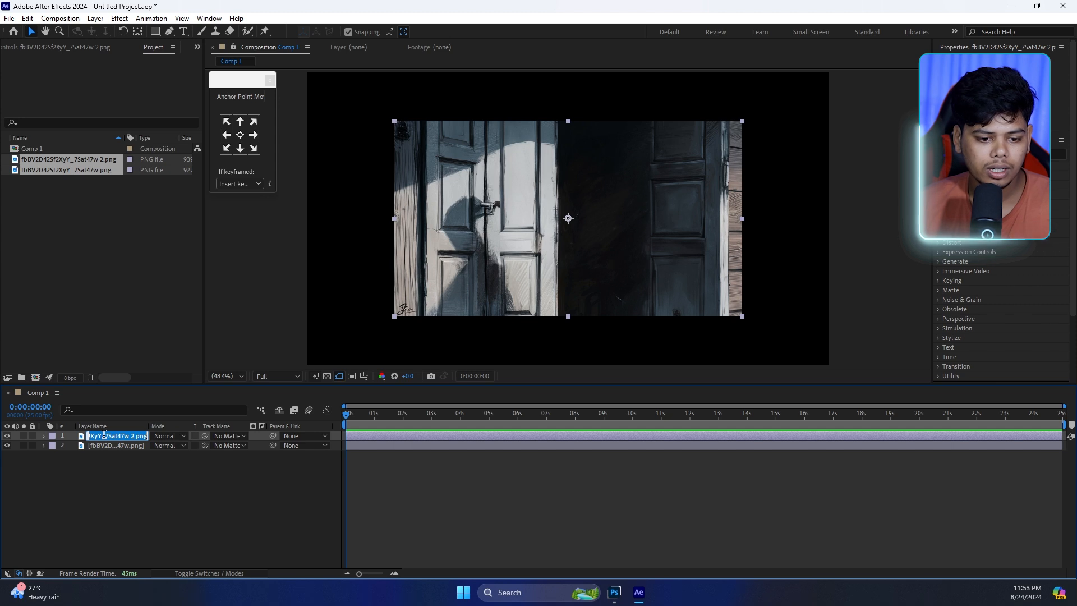
text(B)
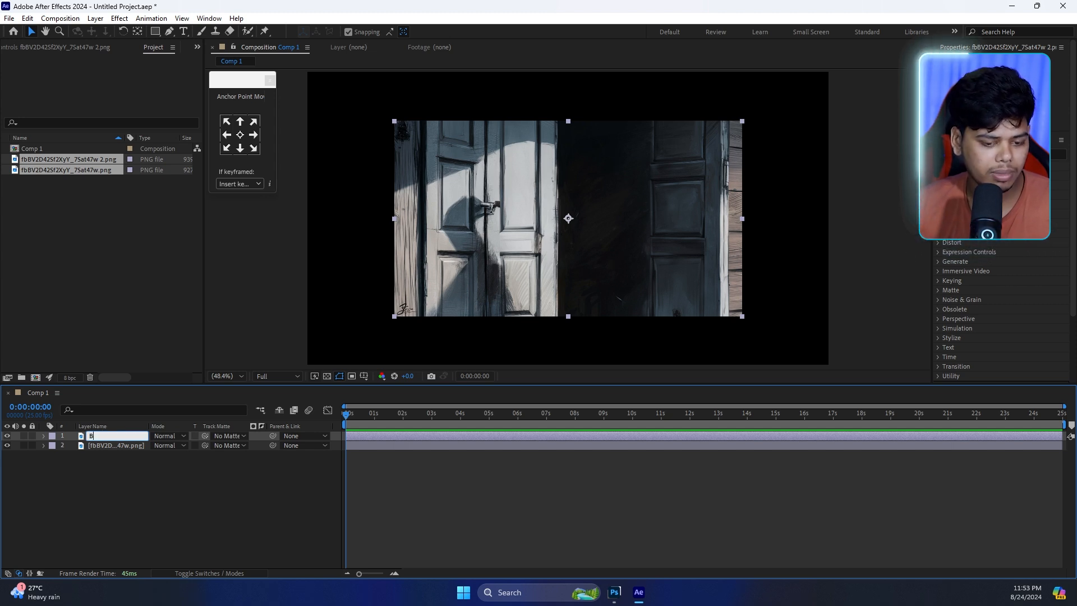
text(G)
click(119, 462)
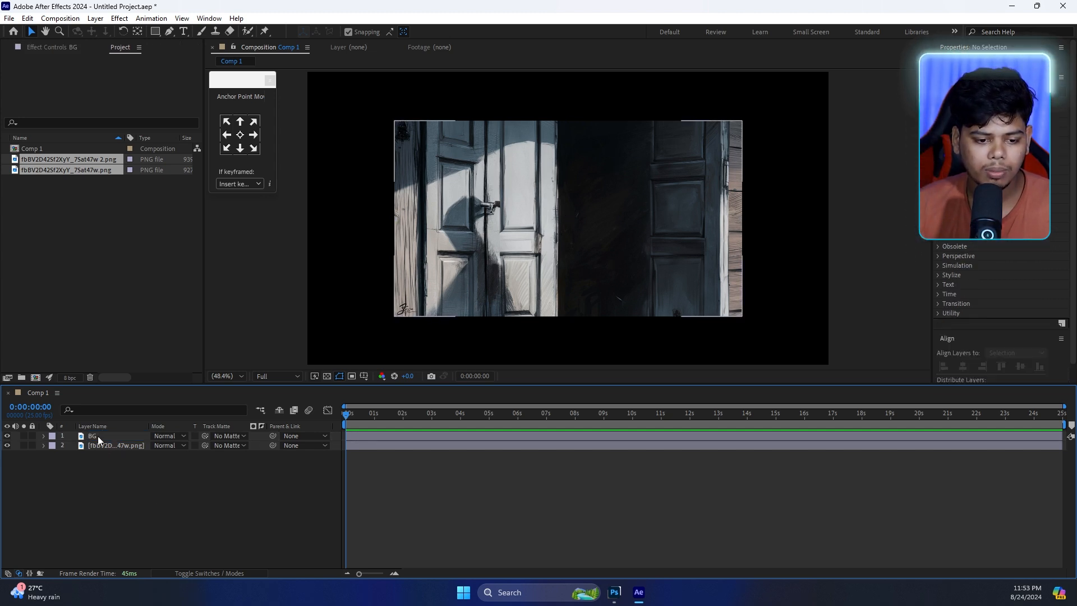
drag(121, 436, 118, 450)
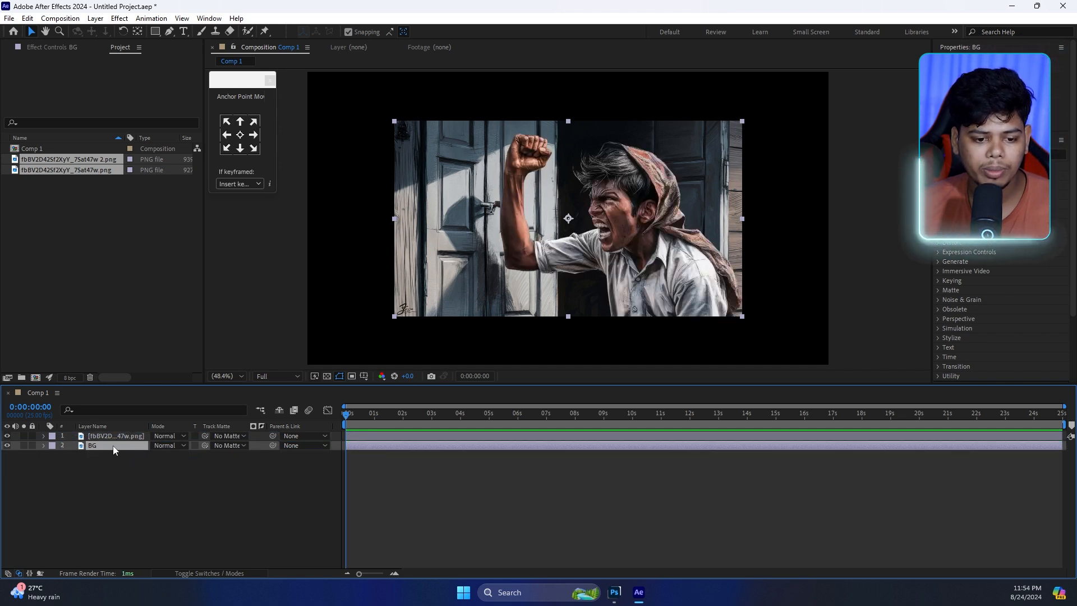
Fit the BG layer to the composition size with the Fit to Comp transform.
right_click(113, 445)
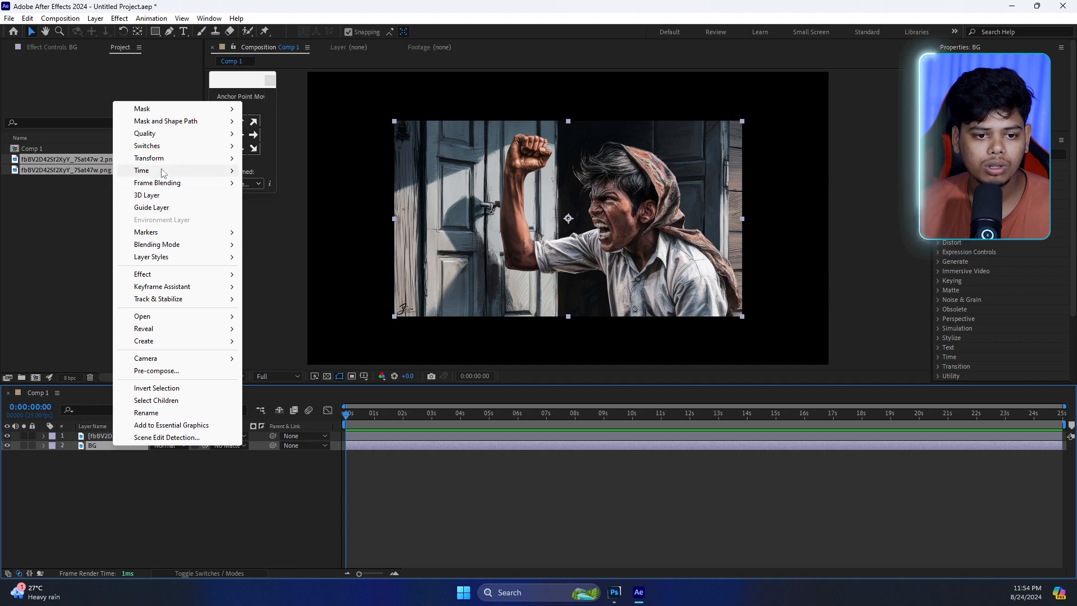
mouse_move(165, 162)
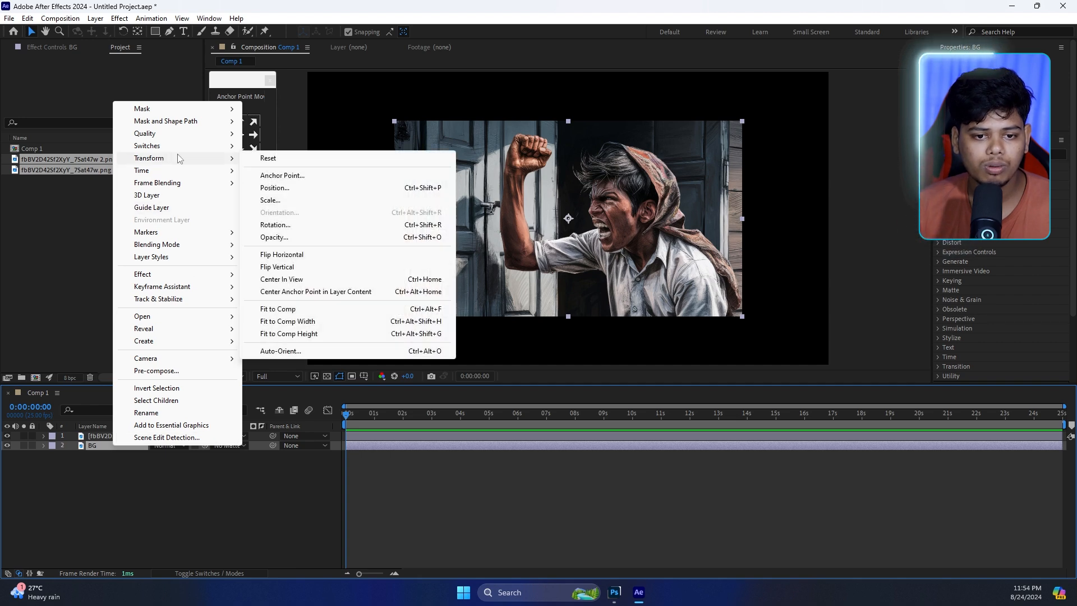
click(298, 315)
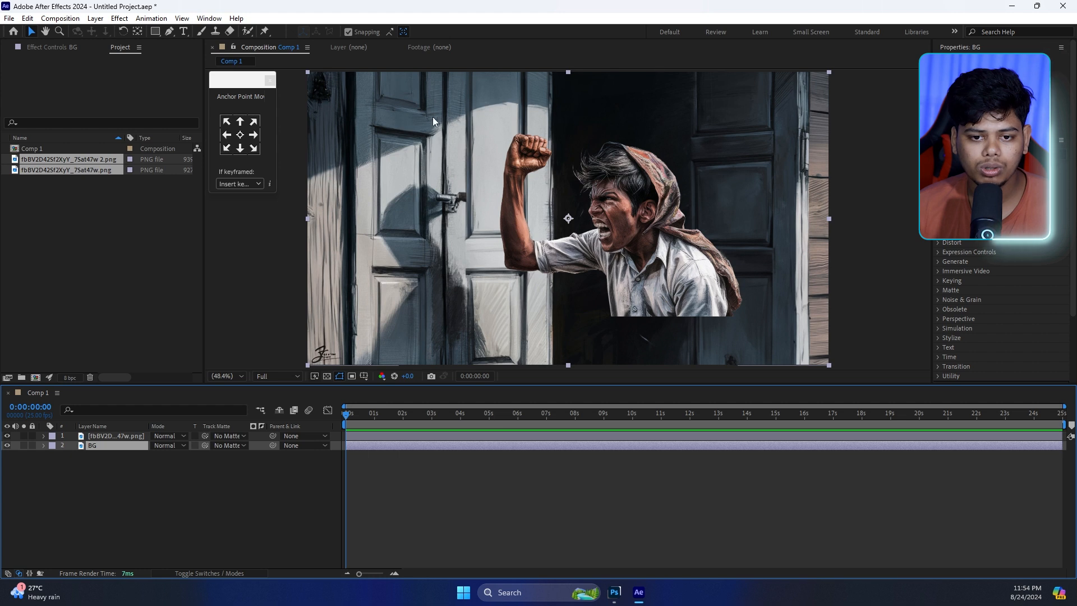
Scale the man's cutout layer to 130% and set its position to 959, 637.
click(121, 435)
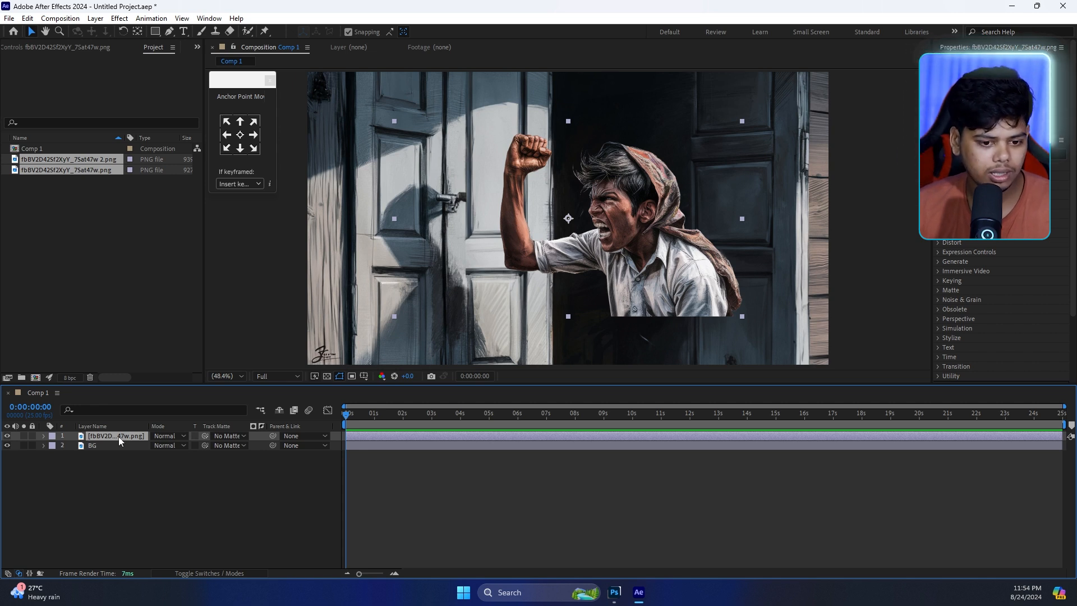
key(s)
drag(167, 445, 270, 462)
key(shift+p)
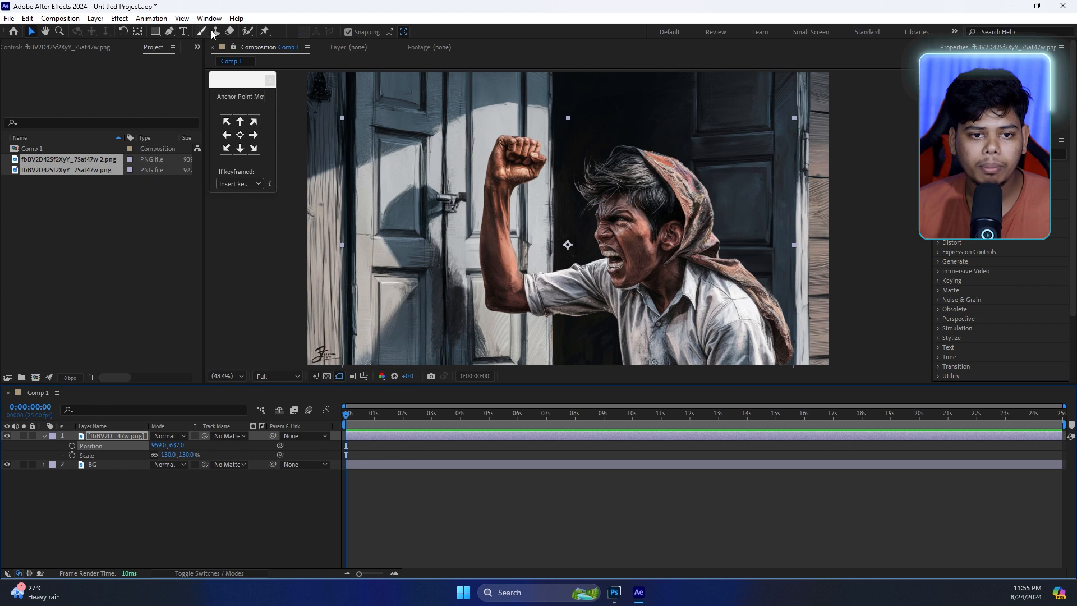
Place puppet position pins on the man's fist, elbow, upper chest and head.
click(266, 32)
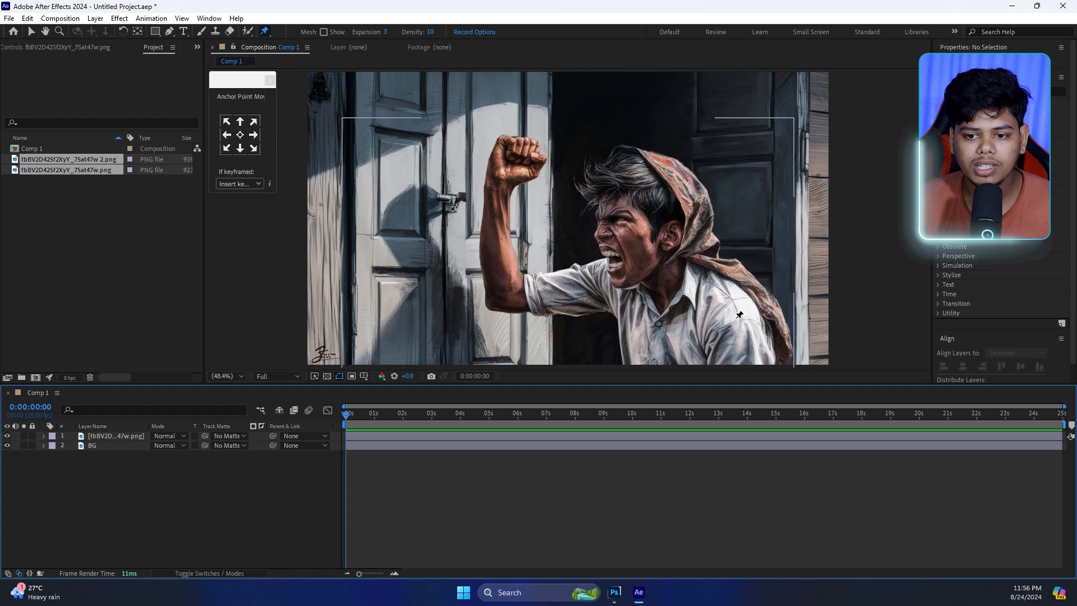
click(512, 163)
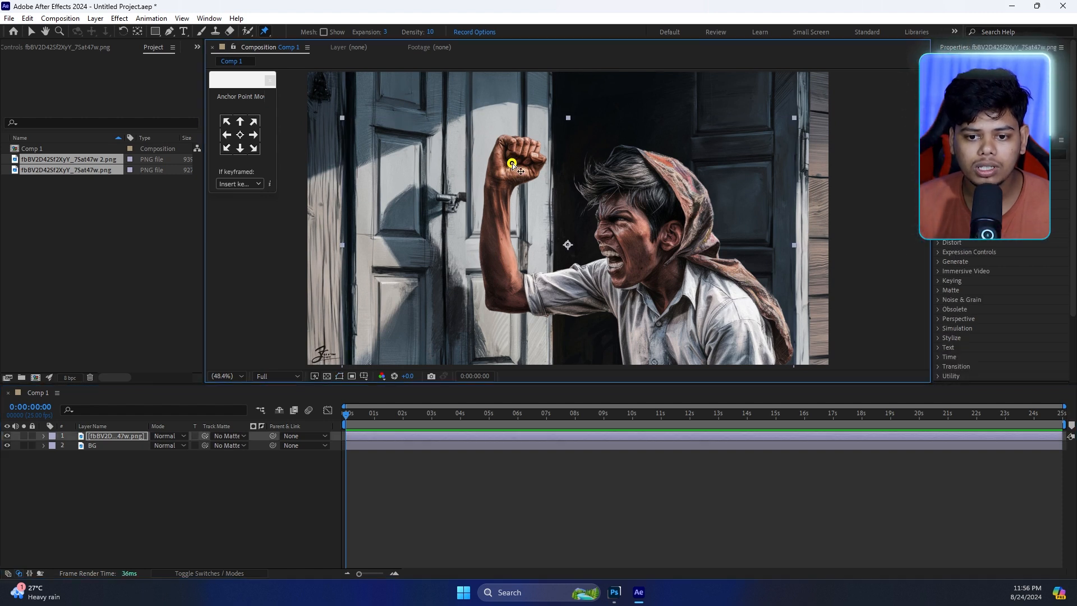
click(505, 298)
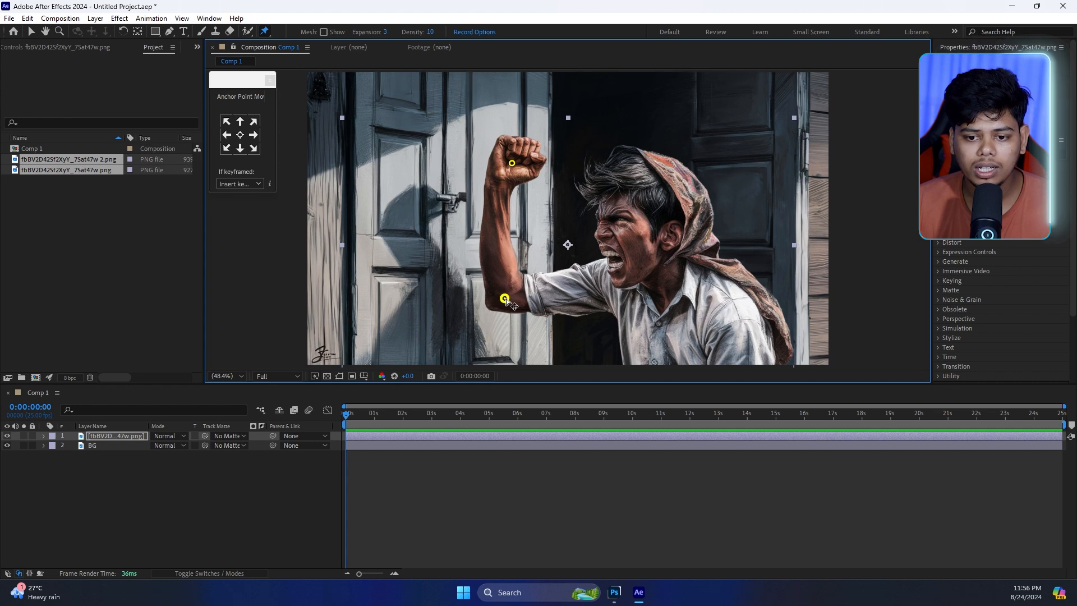
click(624, 296)
click(647, 189)
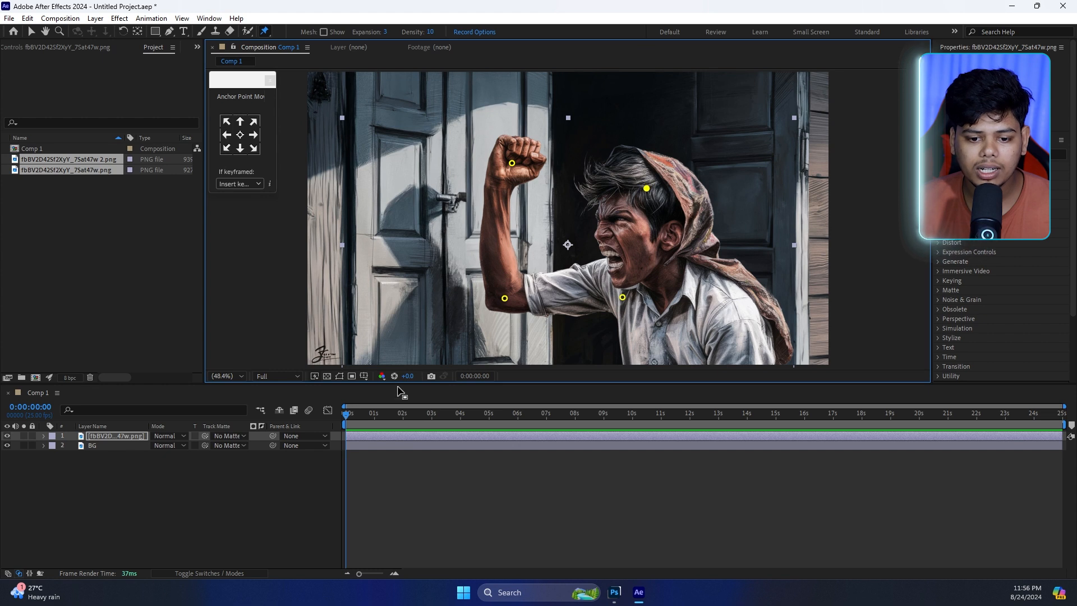
Animate the fist pin swinging back and forth with position keyframes from 0:00:00:24 to about five seconds.
click(351, 414)
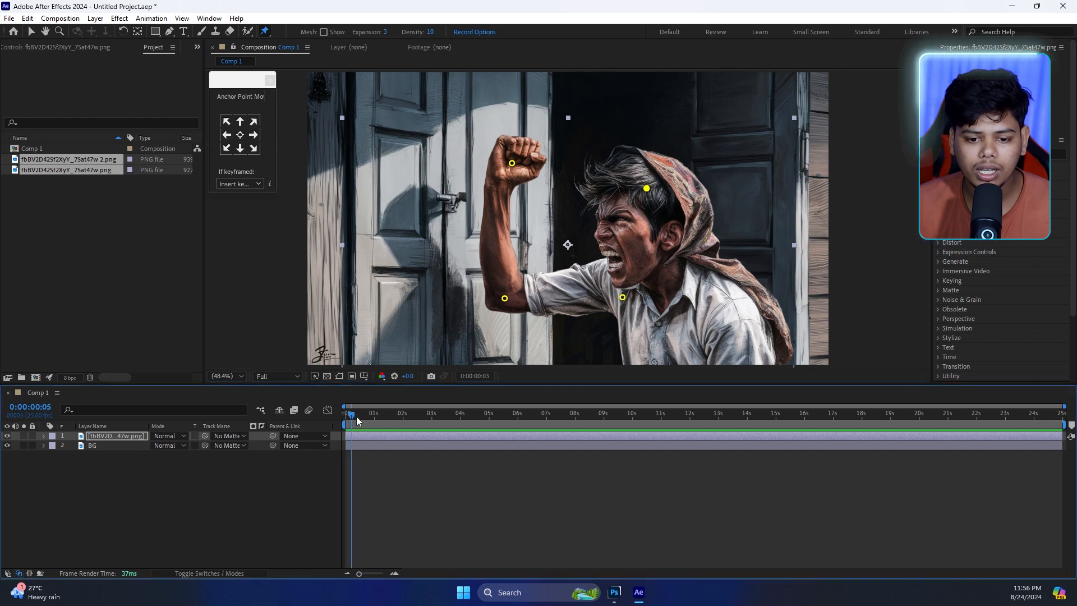
click(373, 417)
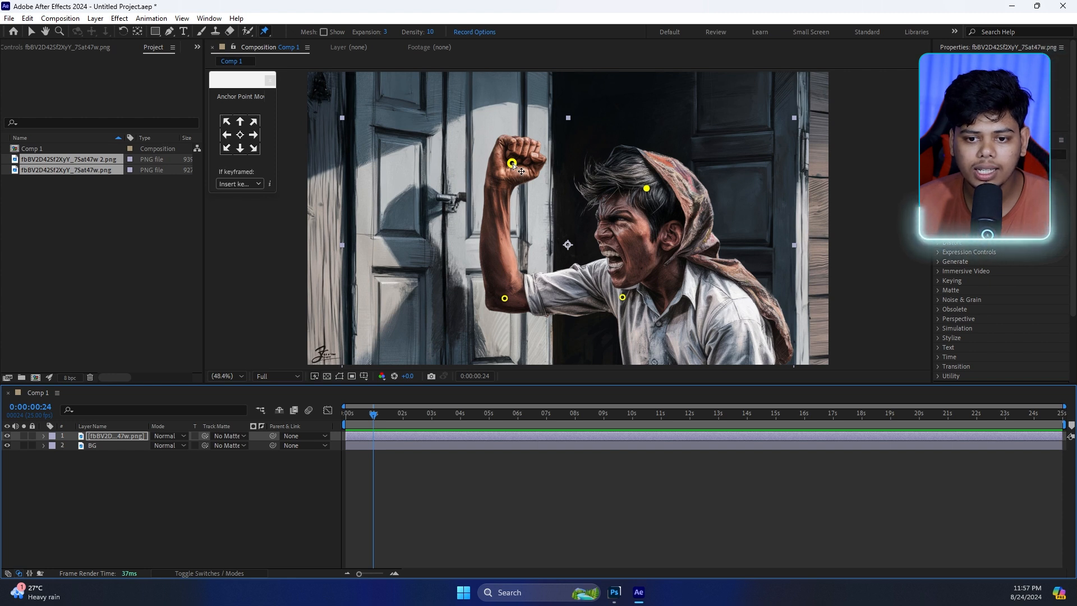
drag(513, 165, 490, 164)
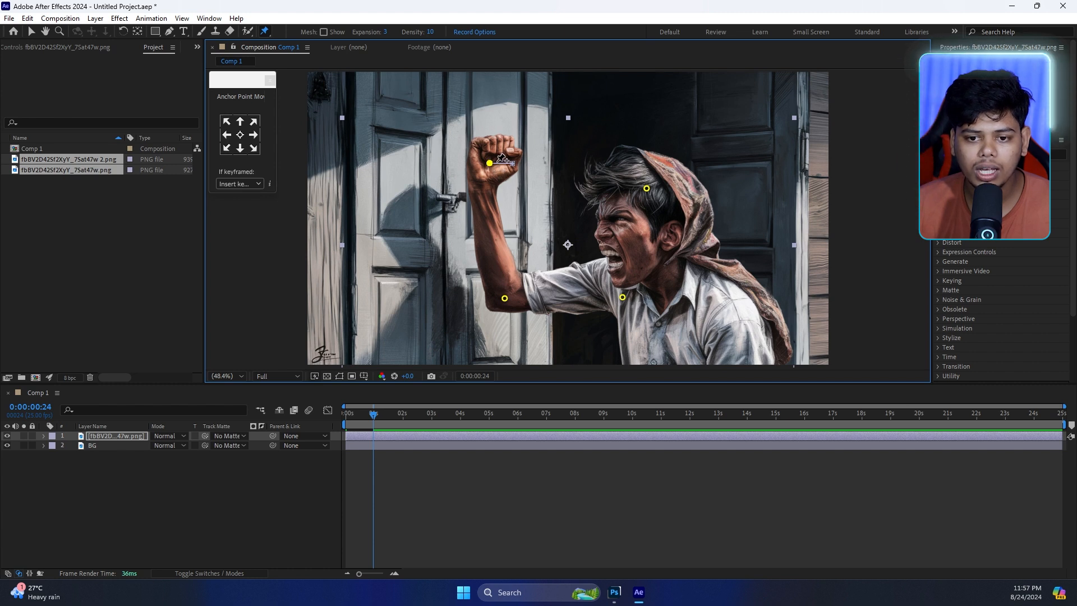
drag(375, 425, 391, 433)
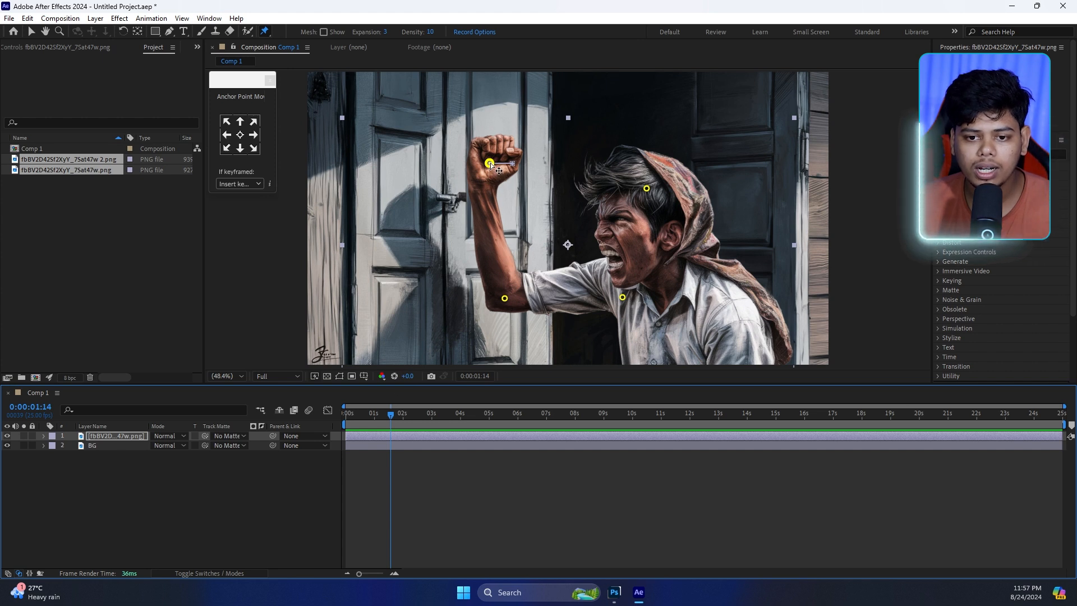
drag(490, 163, 524, 162)
drag(395, 418, 408, 418)
mouse_move(524, 164)
mouse_down()
mouse_move(488, 163)
mouse_move(545, 165)
mouse_up()
drag(483, 422, 460, 420)
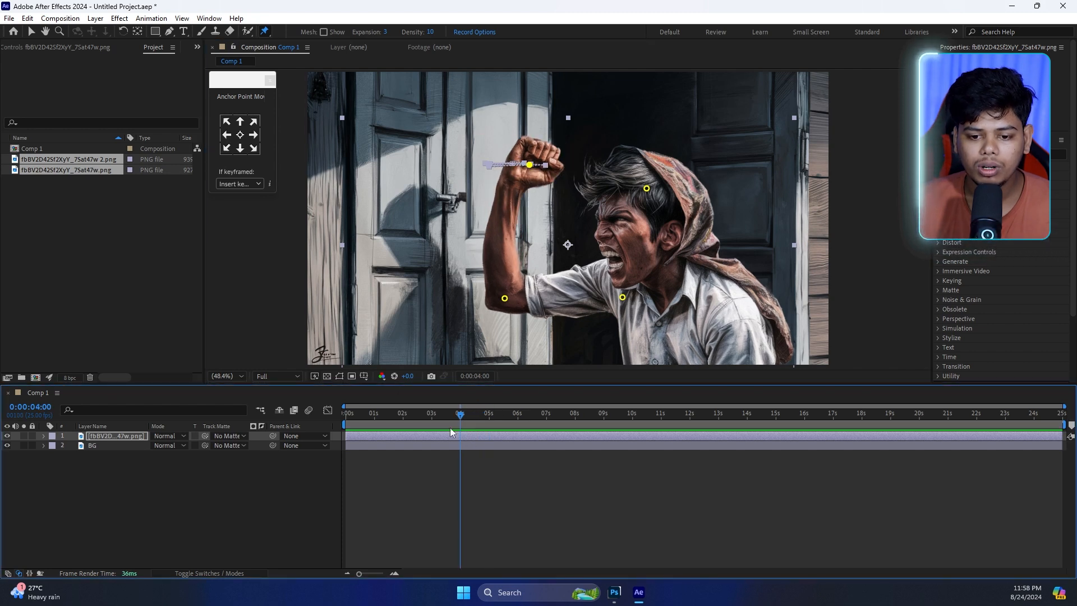
Play back the fist animation from the start of the composition and return to the first frame.
drag(462, 415, 345, 421)
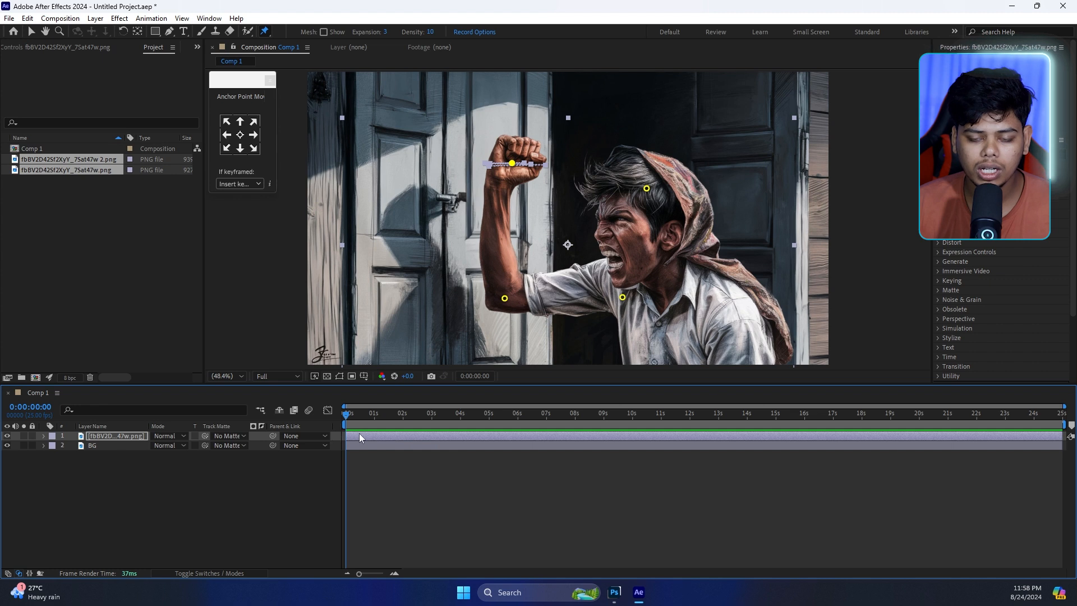
key(space)
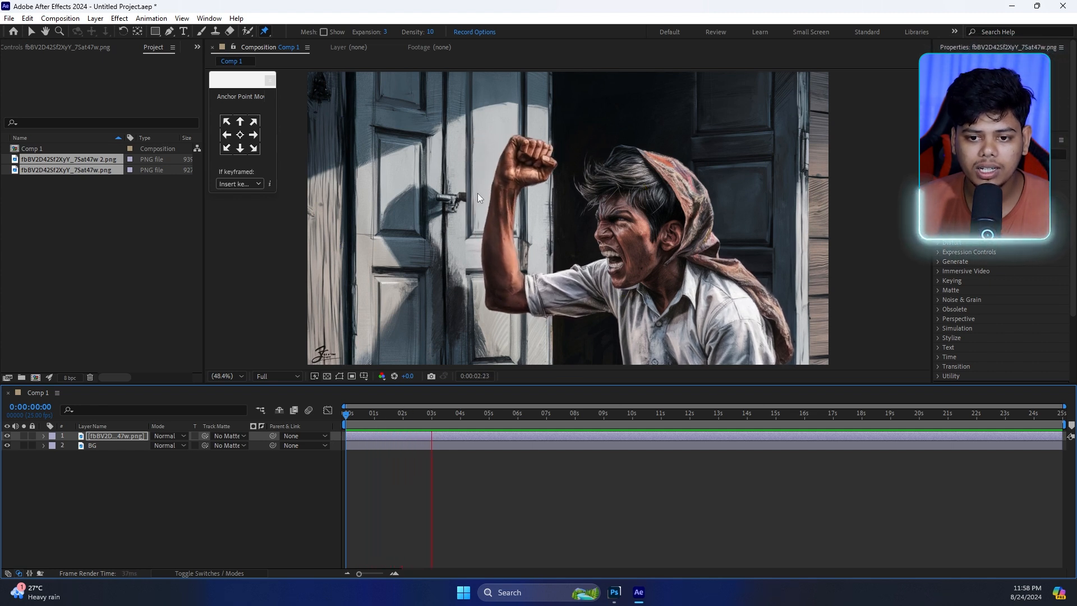
key(space)
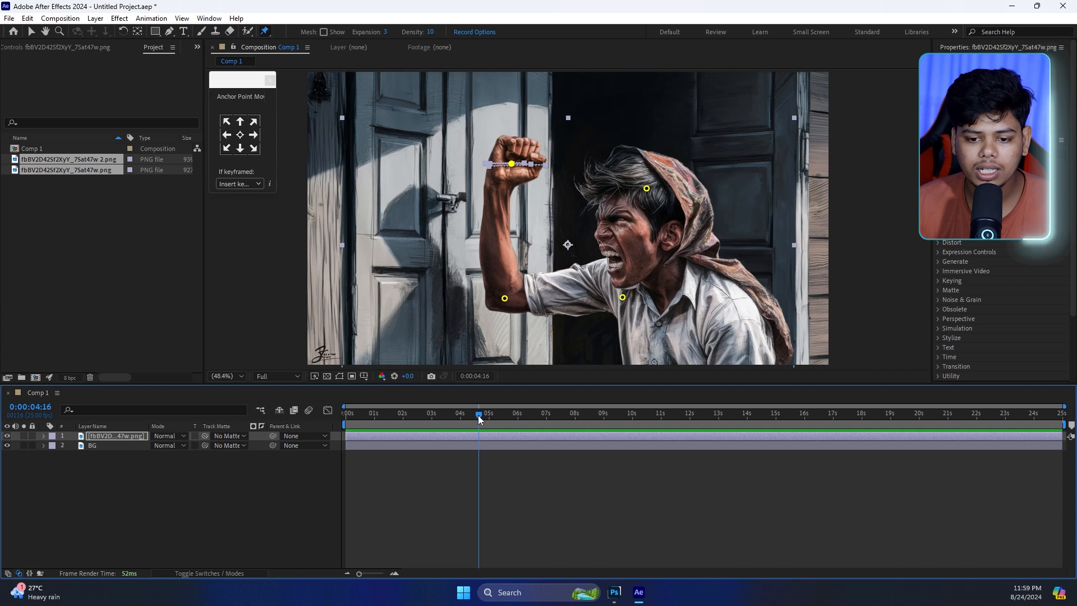
drag(478, 415, 416, 415)
key(Home)
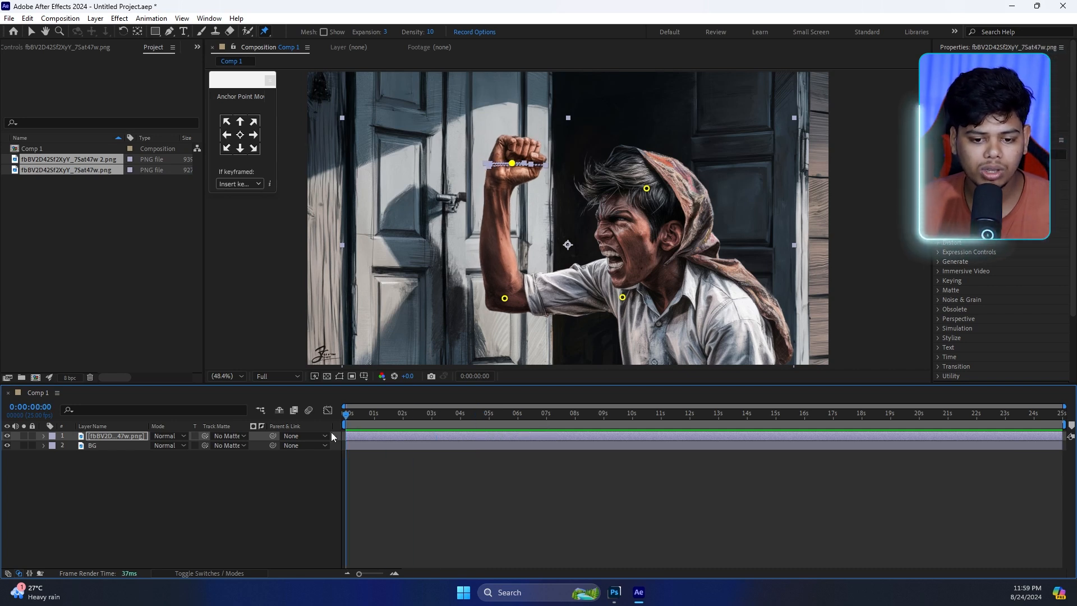
Reveal the cutout layer's keyframed properties and shift the head pin slightly down and forward at 0:00:00:17.
key(u)
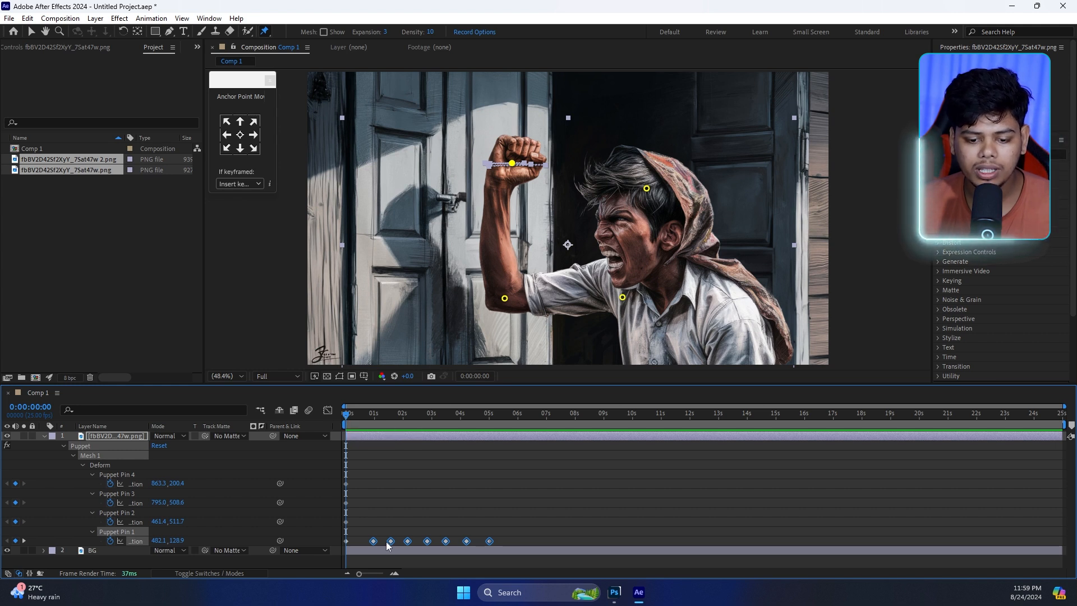
click(372, 413)
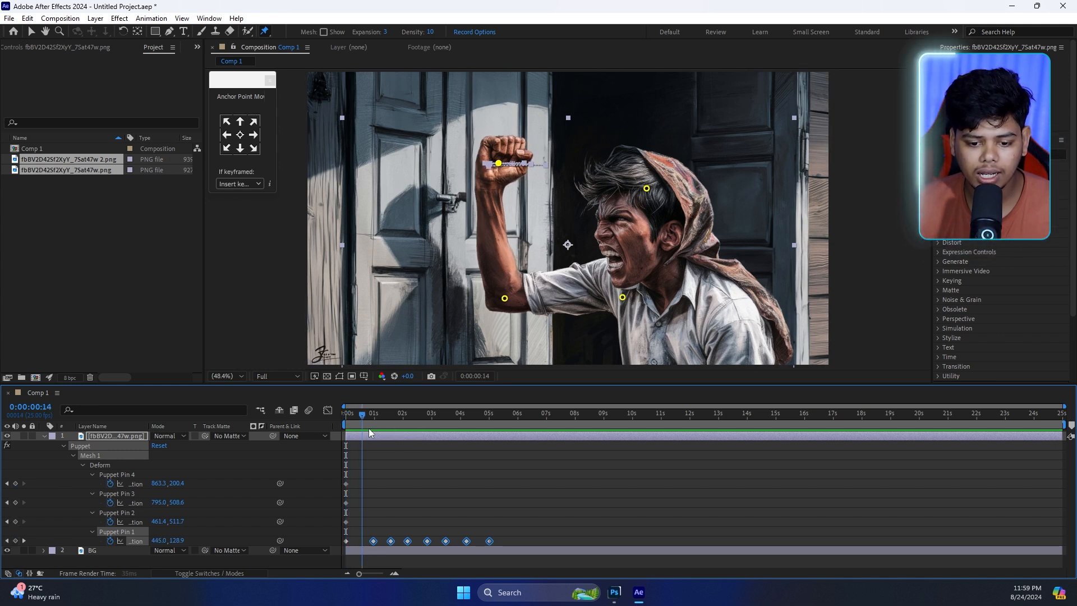
drag(371, 432, 365, 438)
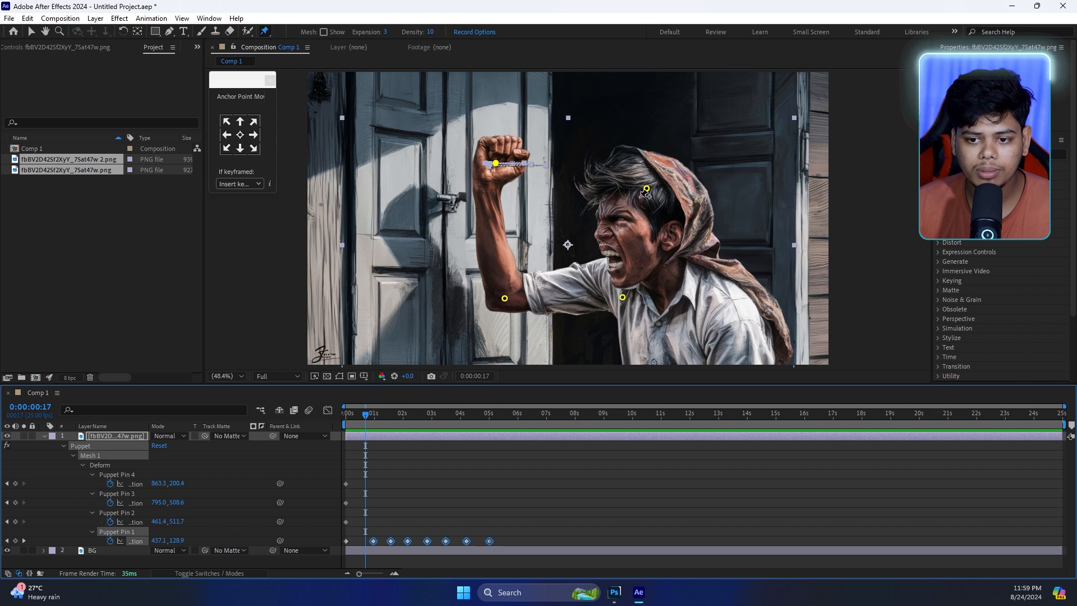
mouse_move(644, 193)
mouse_down()
mouse_move(633, 194)
mouse_move(643, 197)
mouse_up()
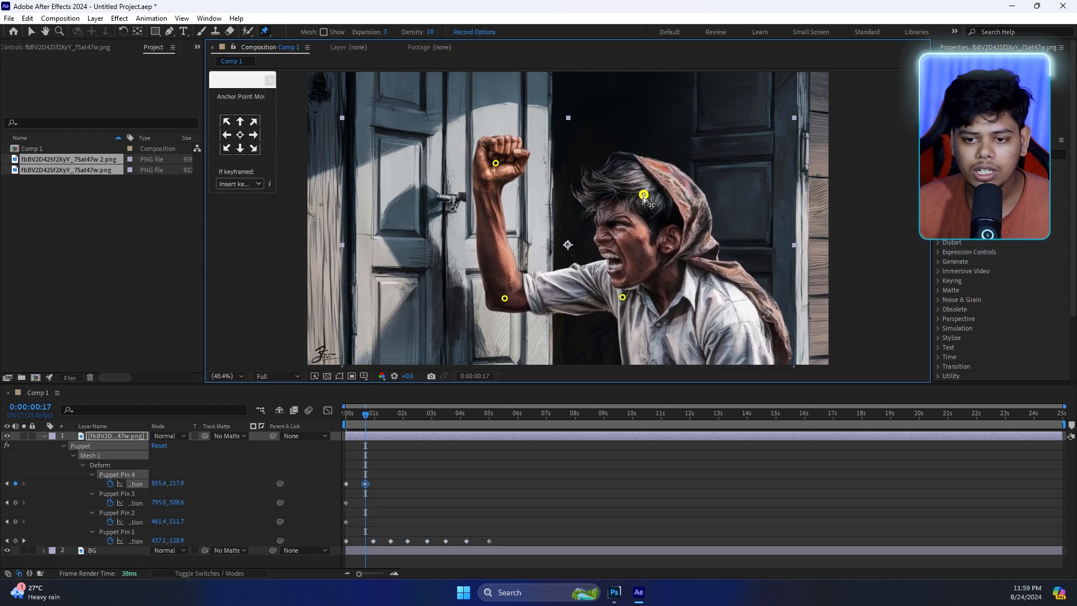
Add puppet pins at the man's neck and rear shoulder to hold the body, readjusting the head pin slightly.
click(672, 286)
mouse_move(644, 196)
mouse_down()
mouse_move(659, 193)
mouse_move(643, 194)
mouse_up()
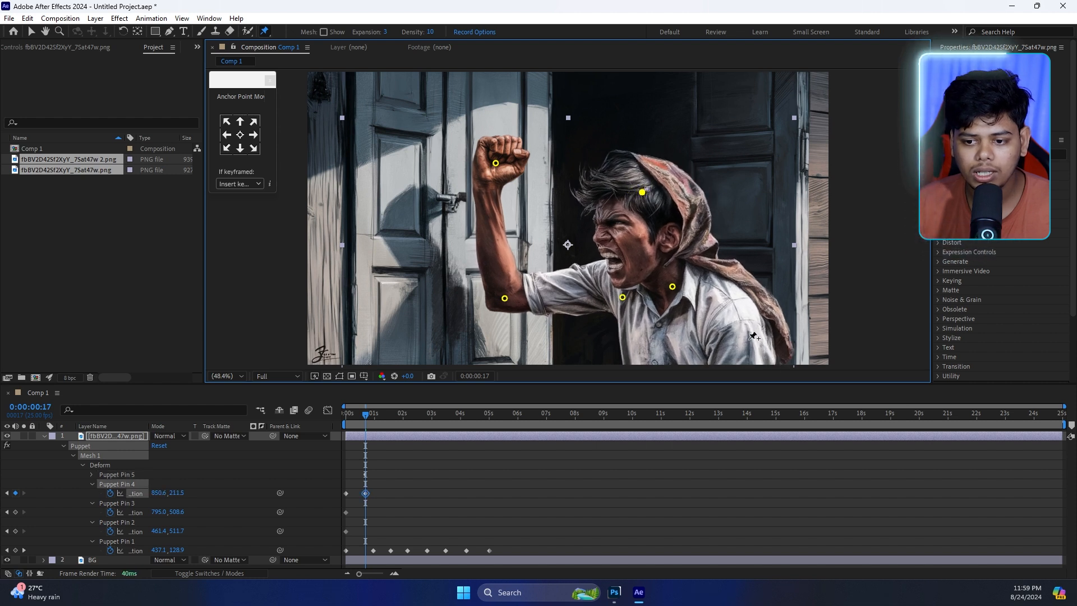
click(735, 318)
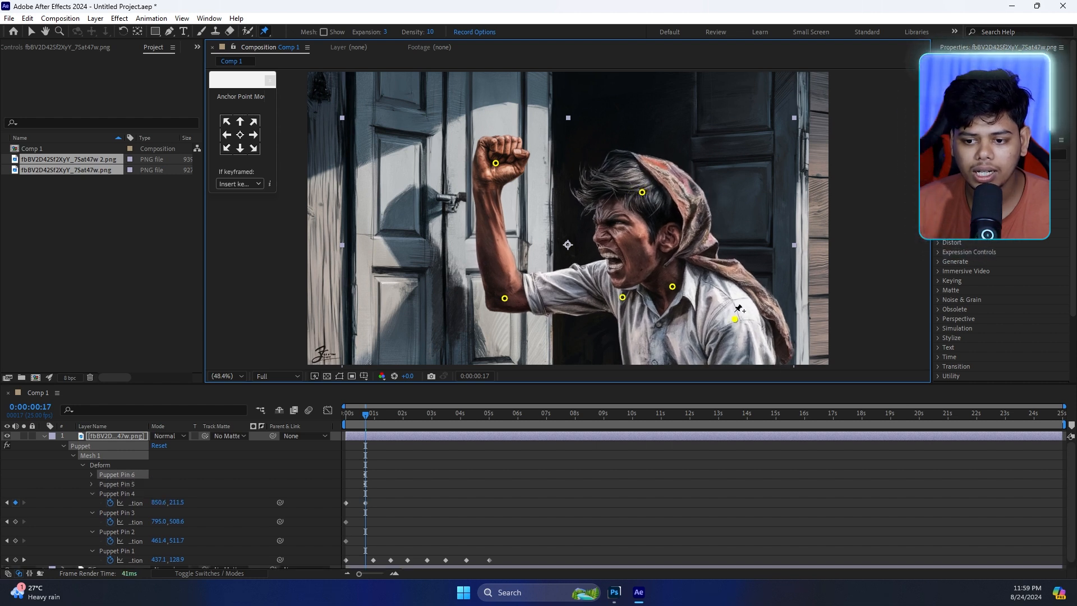
Keyframe the head pin rocking back and forth, from 879.2, 198.8 at 0:00:00:17 to 907.8, 200.4 at 0:00:04:23.
mouse_move(646, 196)
mouse_down()
mouse_move(663, 197)
mouse_move(649, 190)
mouse_up()
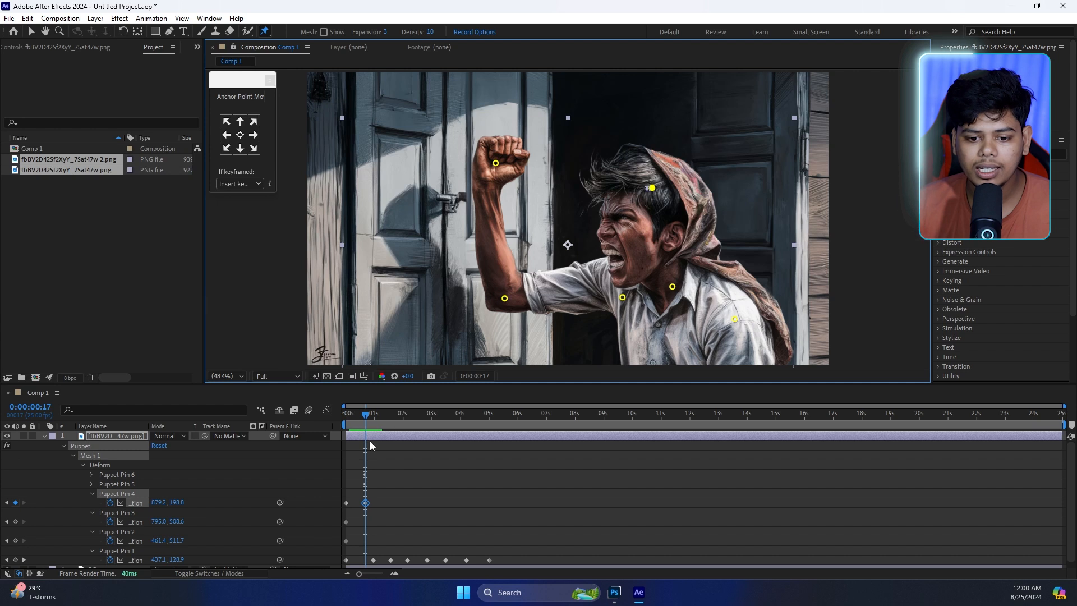
click(388, 416)
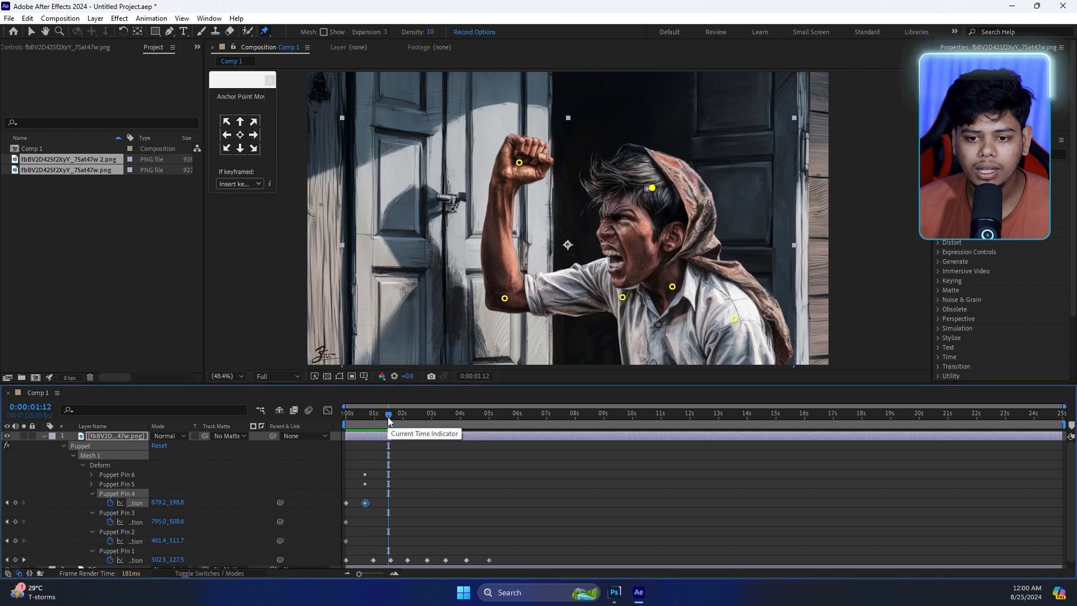
mouse_move(653, 190)
mouse_down()
mouse_move(672, 190)
mouse_move(653, 196)
mouse_up()
click(409, 416)
click(435, 416)
click(460, 416)
drag(500, 416, 486, 425)
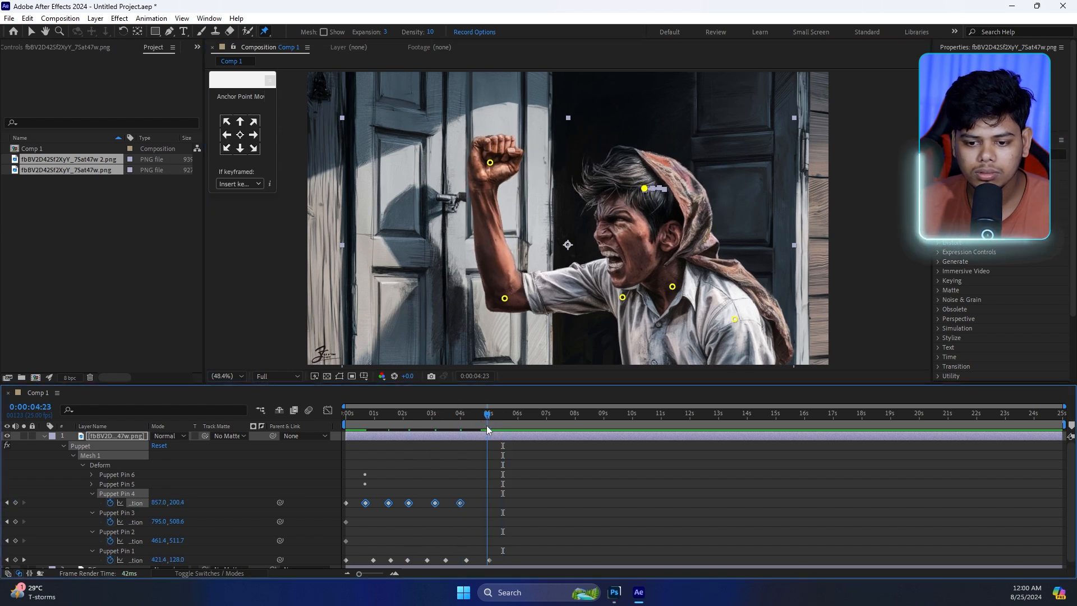
drag(653, 190, 669, 196)
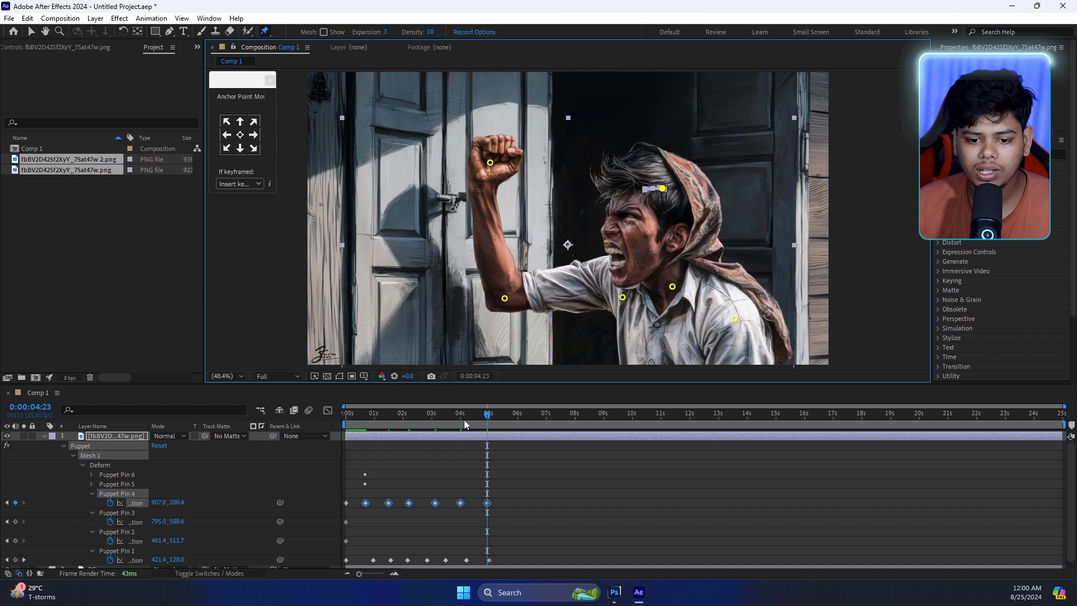
Play back the combined head and fist animation from the first frame.
drag(464, 417, 339, 430)
key(space)
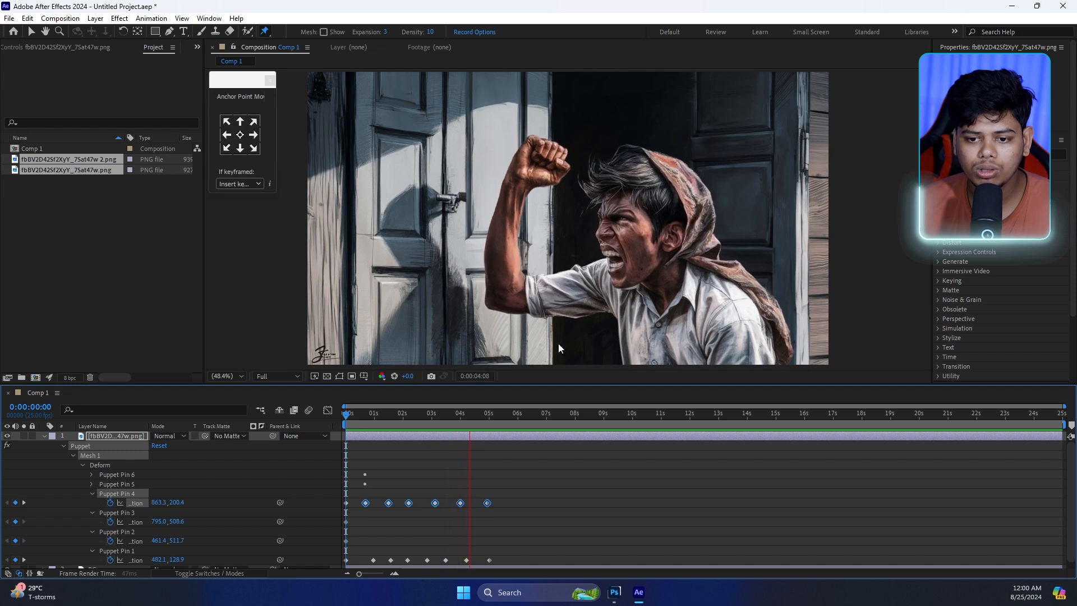
click(490, 416)
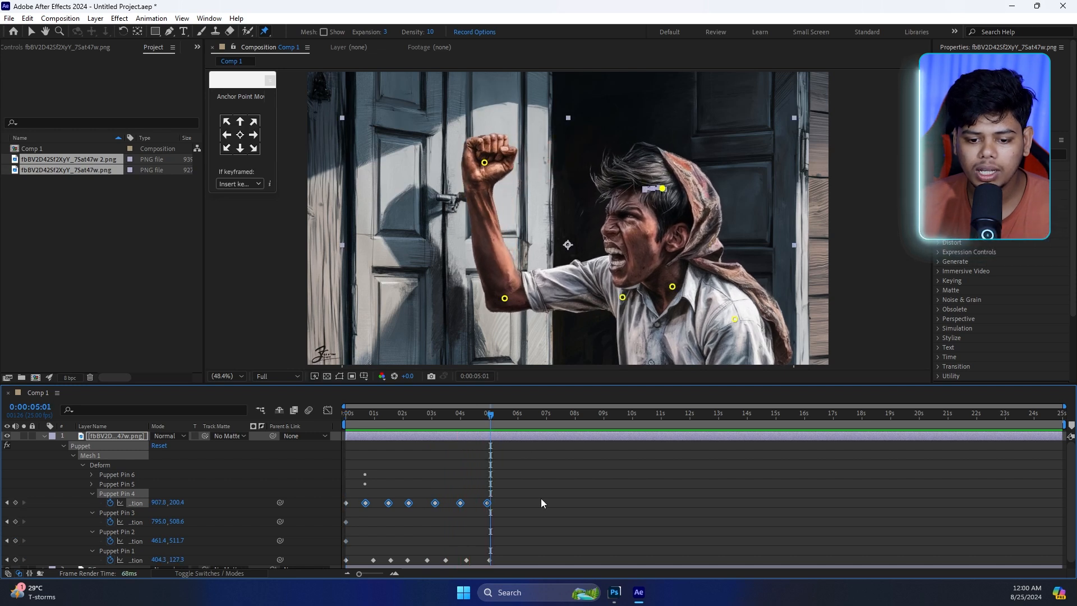
Apply Easy Ease to all position keyframes of Puppet Pins 1 to 4.
drag(543, 500, 325, 560)
key(F9)
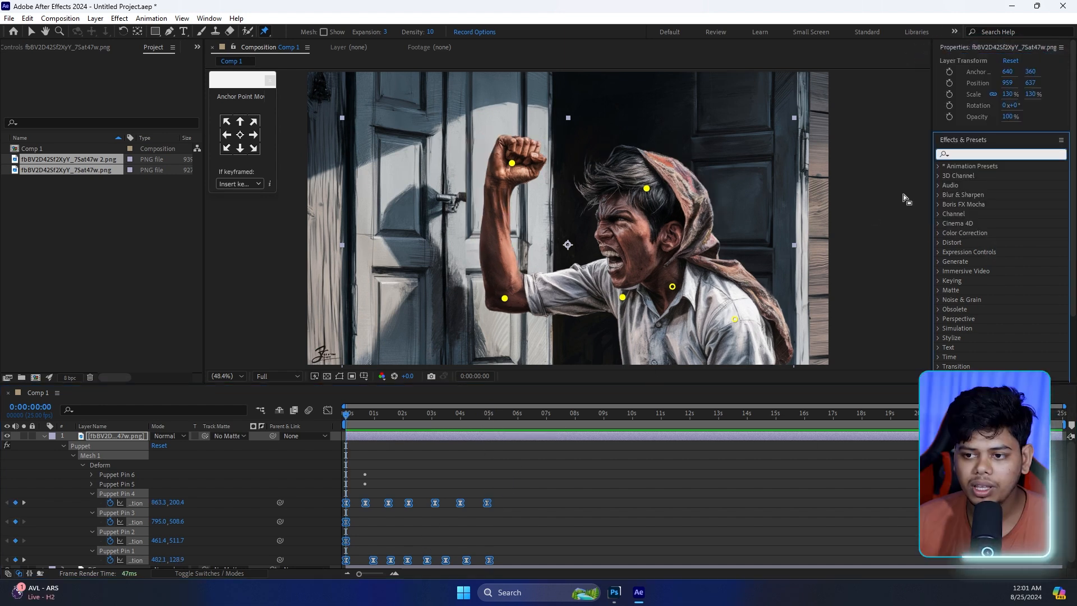
Find the Tint effect and apply it to both the man's cutout layer and the BG layer.
click(967, 152)
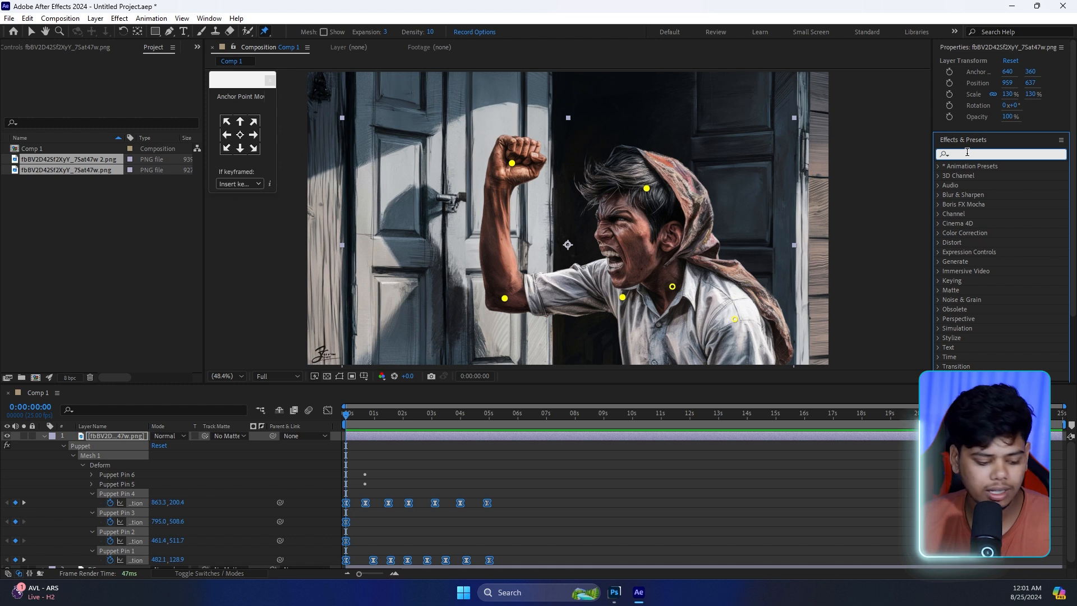
text(tint)
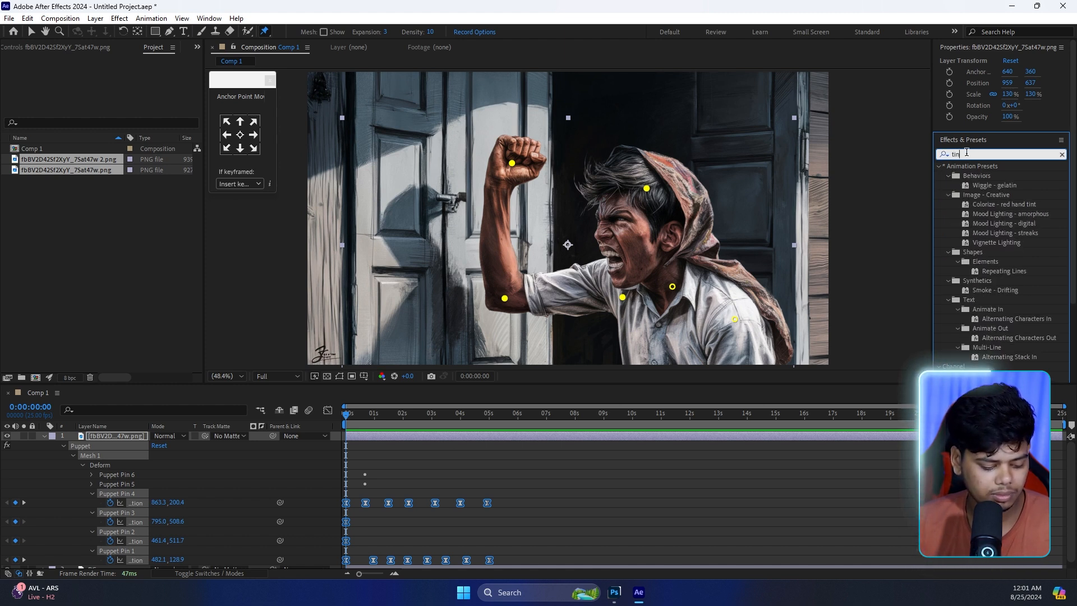
click(977, 141)
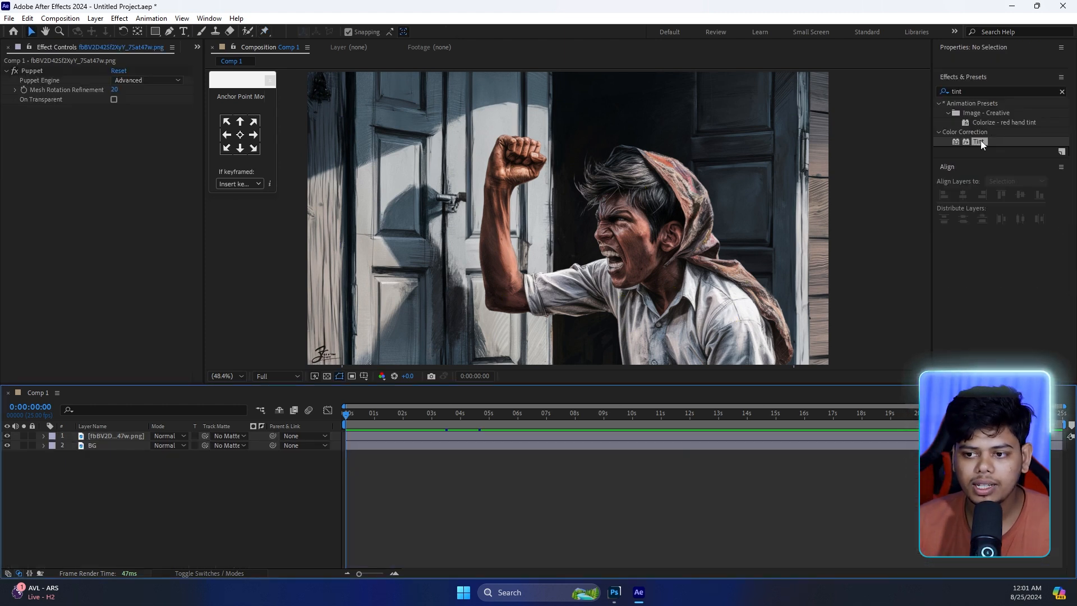
drag(982, 140, 103, 438)
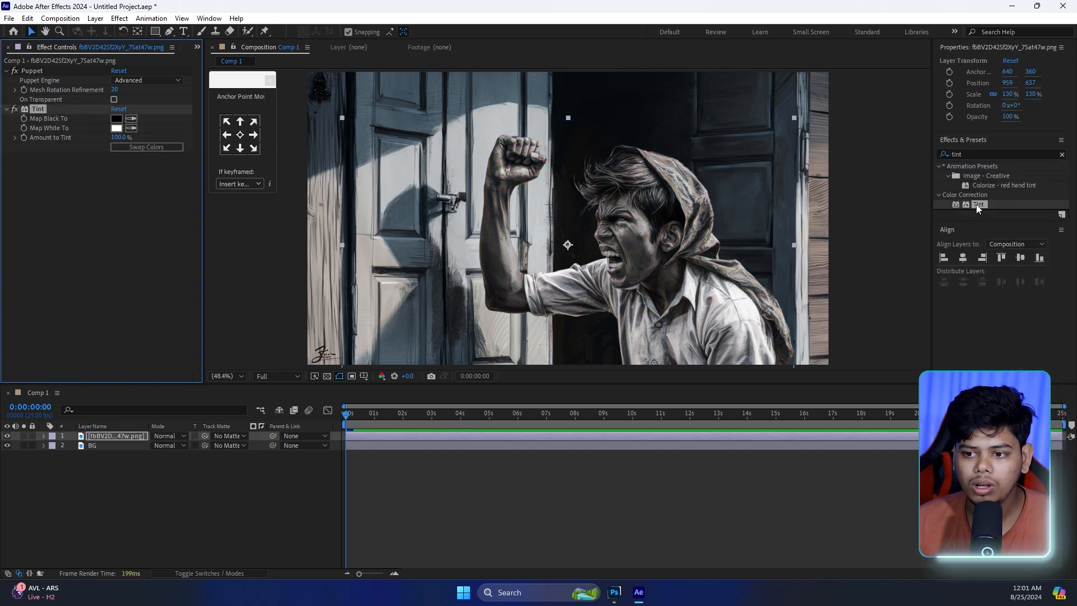
drag(977, 209, 109, 446)
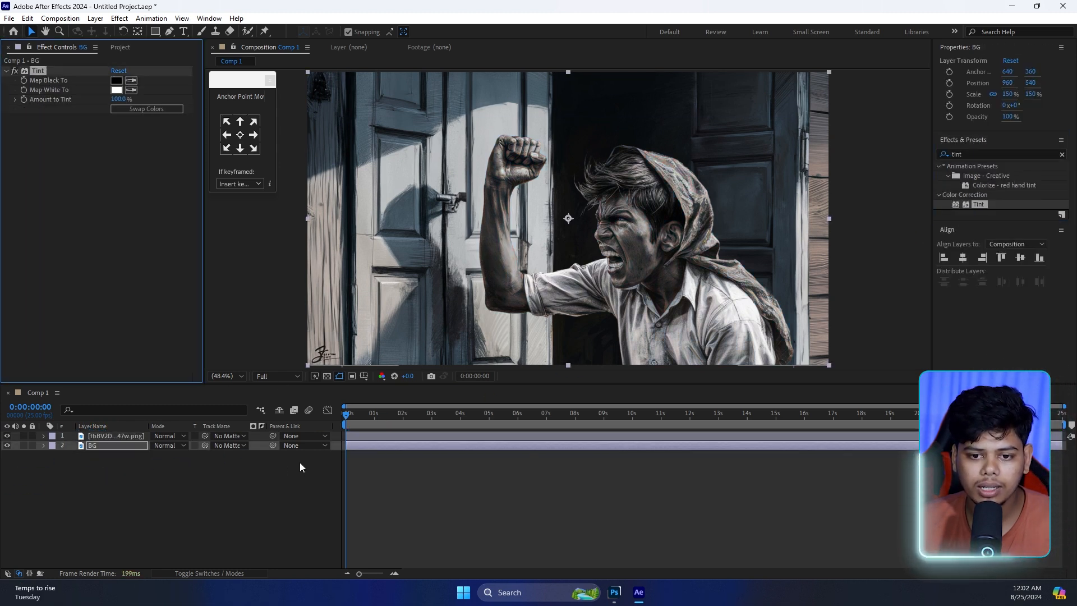
Play back the tinted black-and-white animation from the first frame.
click(346, 422)
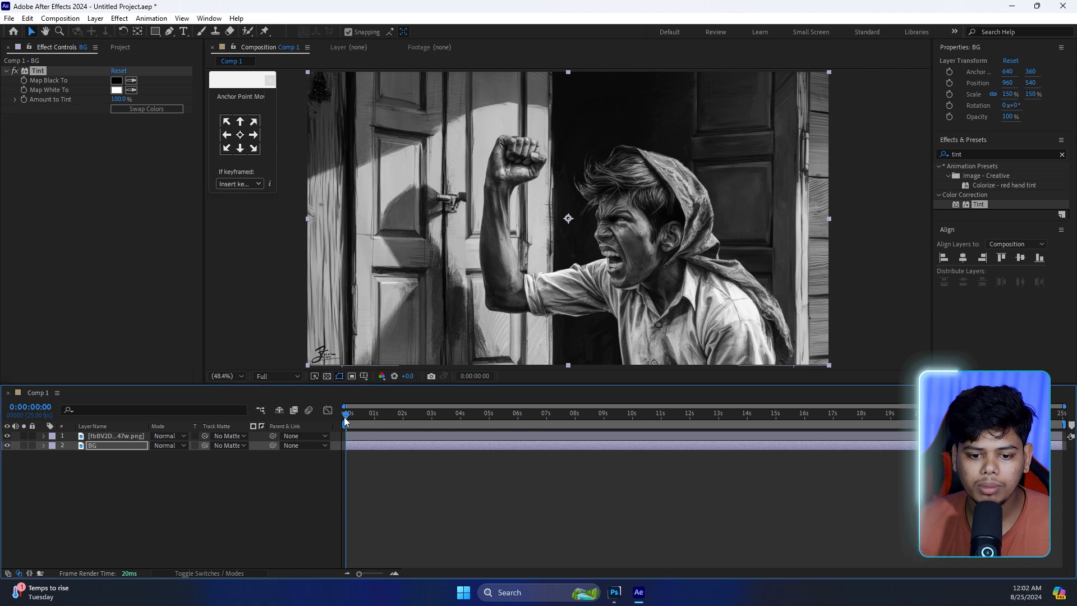
key(space)
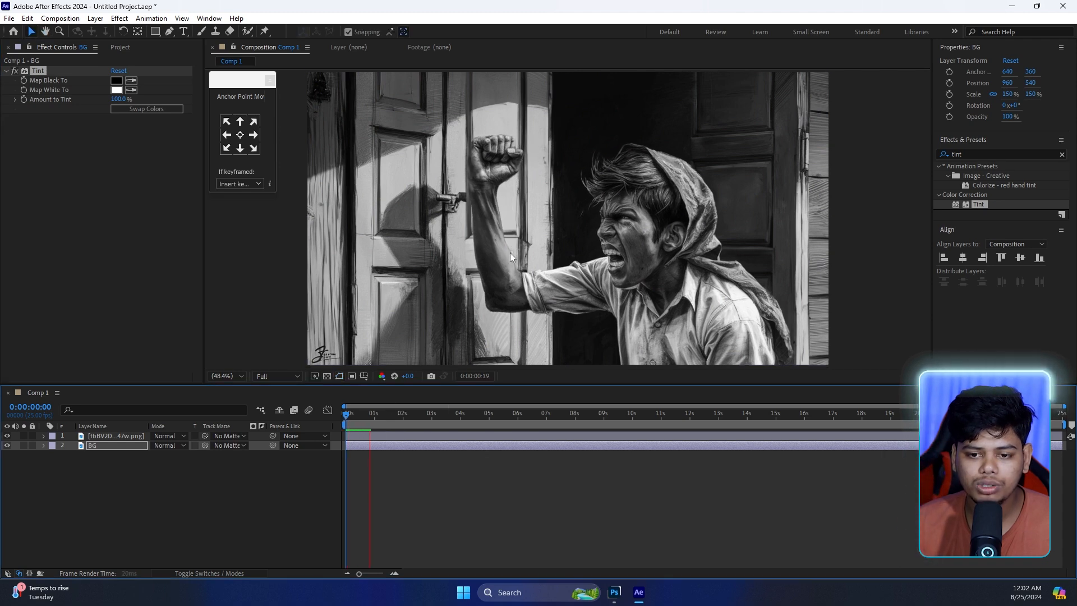